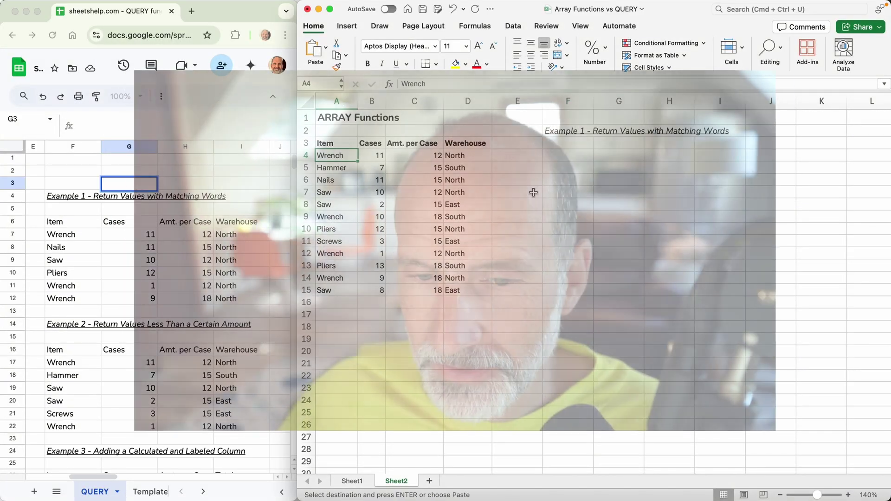
# Display Example 1's QUERY formula in Google Sheets, which returns the North warehouse rows
pyautogui.click(93, 223)
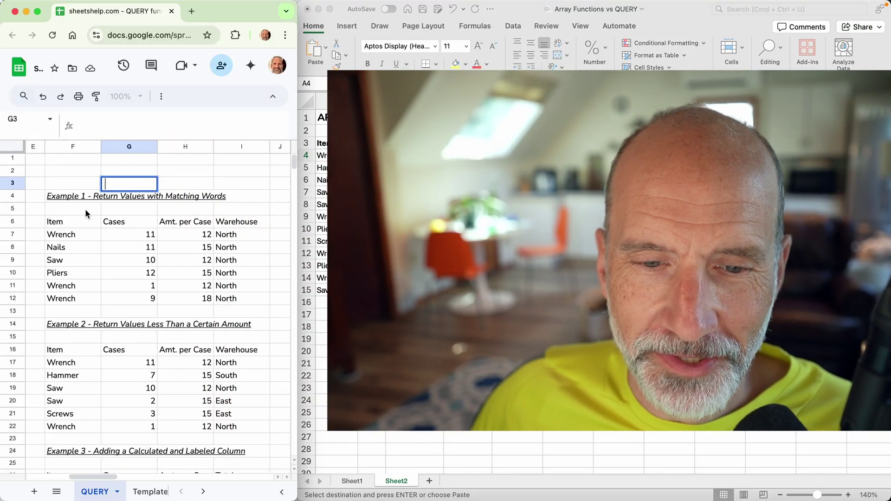
pyautogui.click(83, 227)
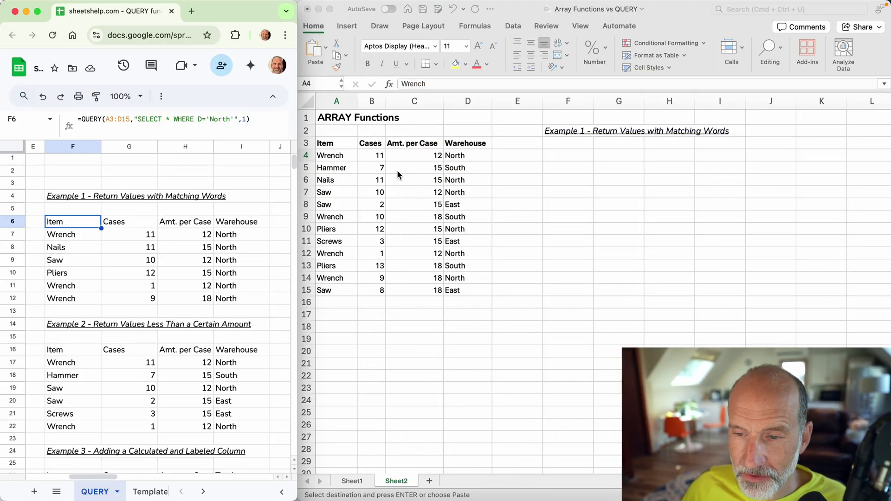
pyautogui.click(397, 170)
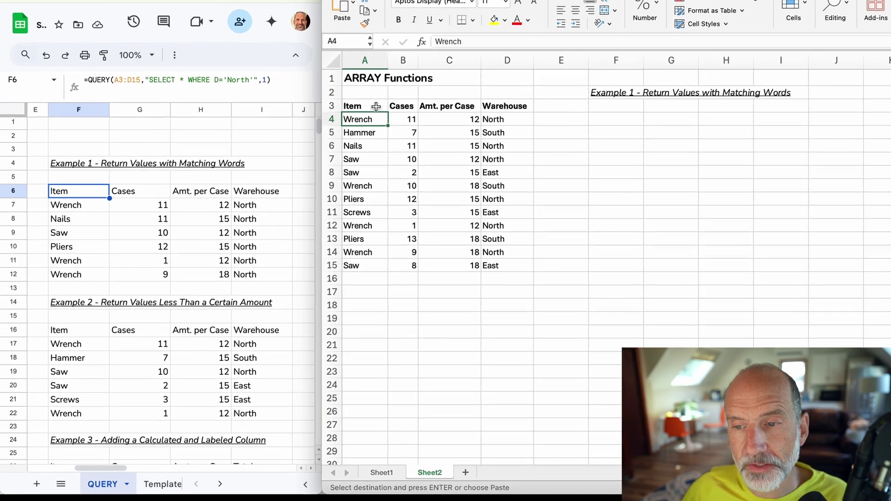
pyautogui.click(347, 144)
pyautogui.moveTo(399, 79); pyautogui.dragTo(517, 236)
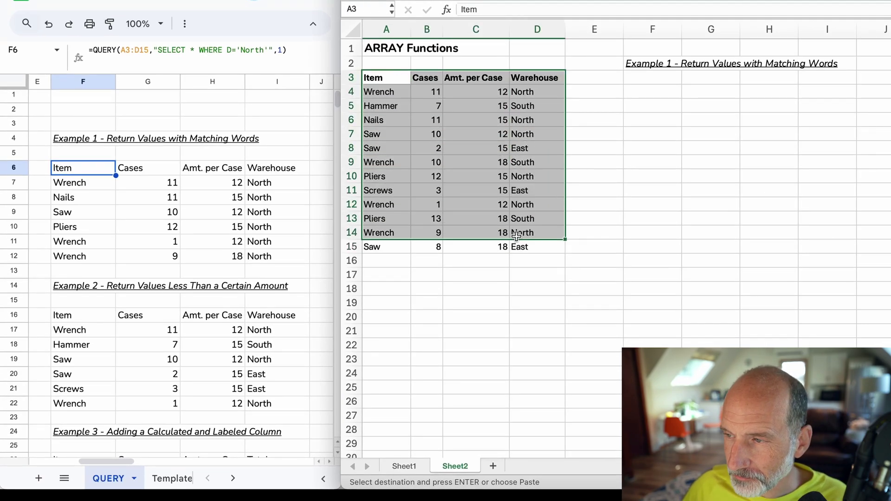
pyautogui.click(666, 96)
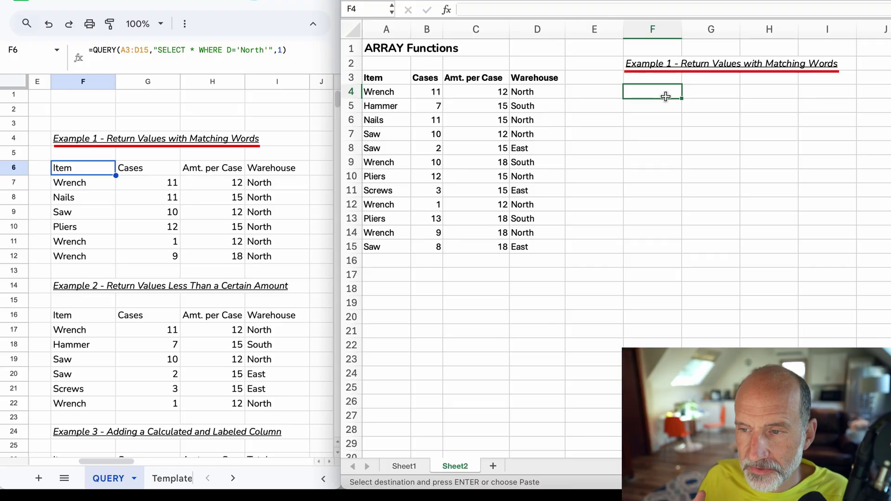
pyautogui.click(555, 89)
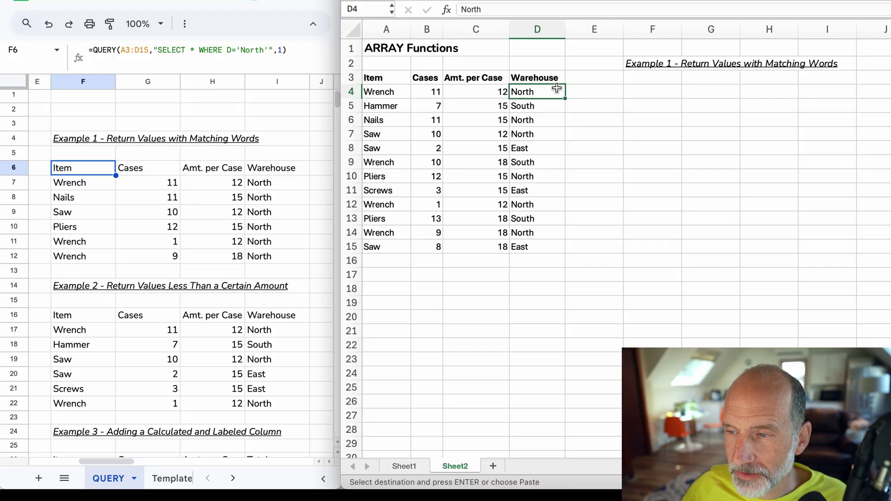
pyautogui.click(657, 96)
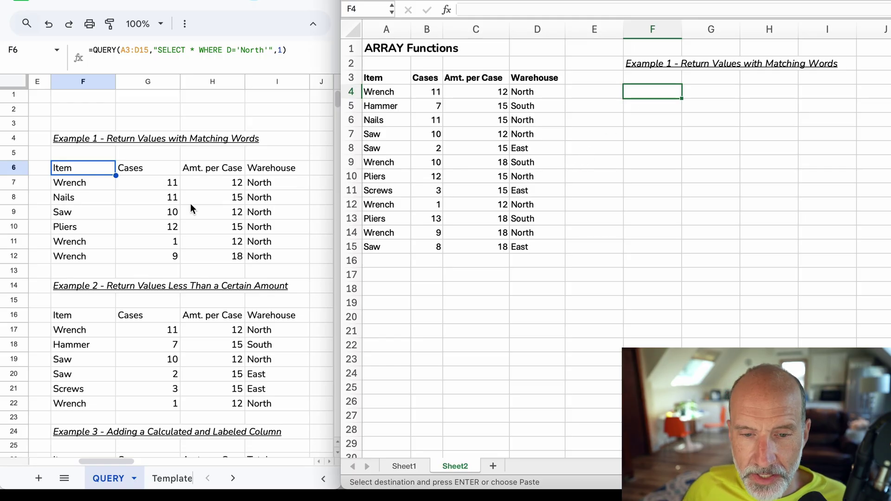
pyautogui.click(93, 187)
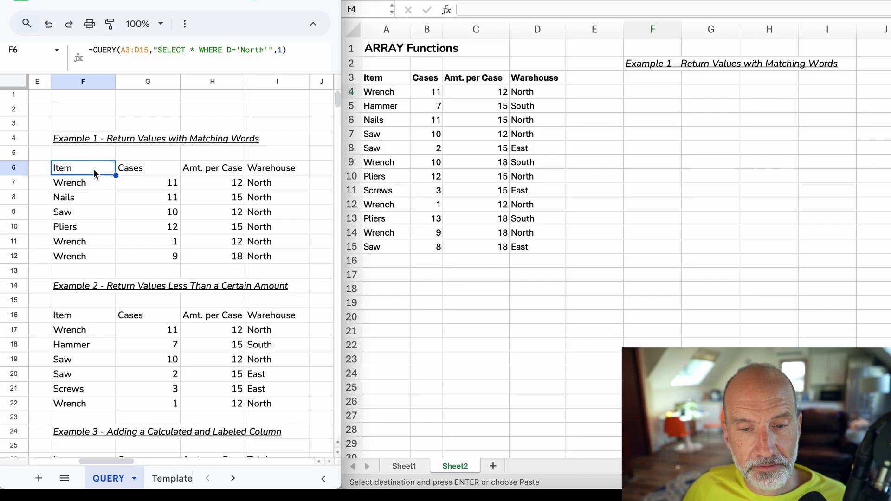
pyautogui.click(124, 51)
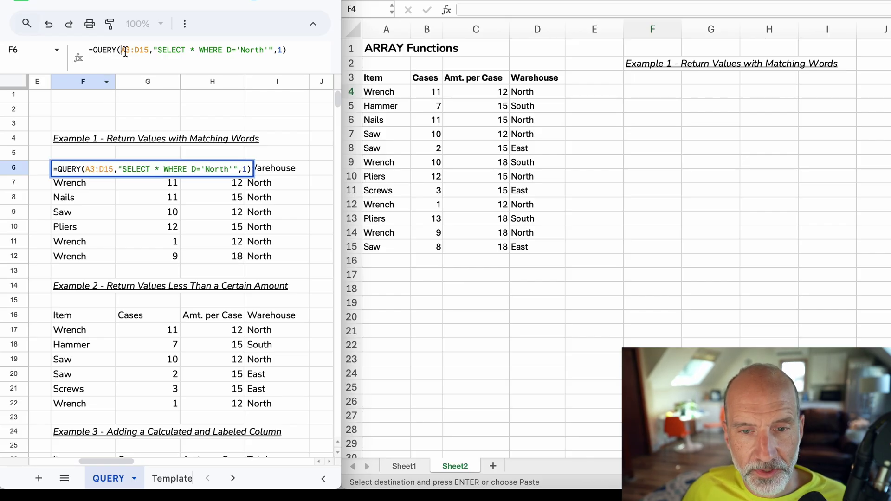
pyautogui.click(222, 50)
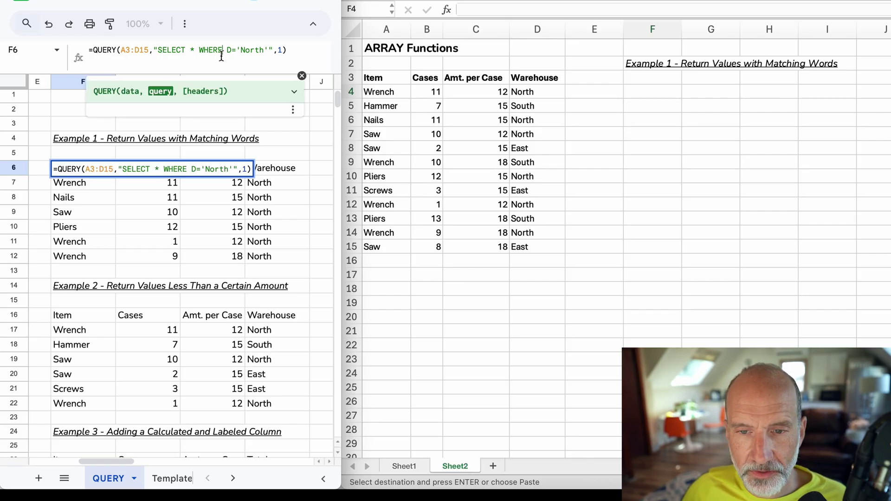
pyautogui.click(124, 51)
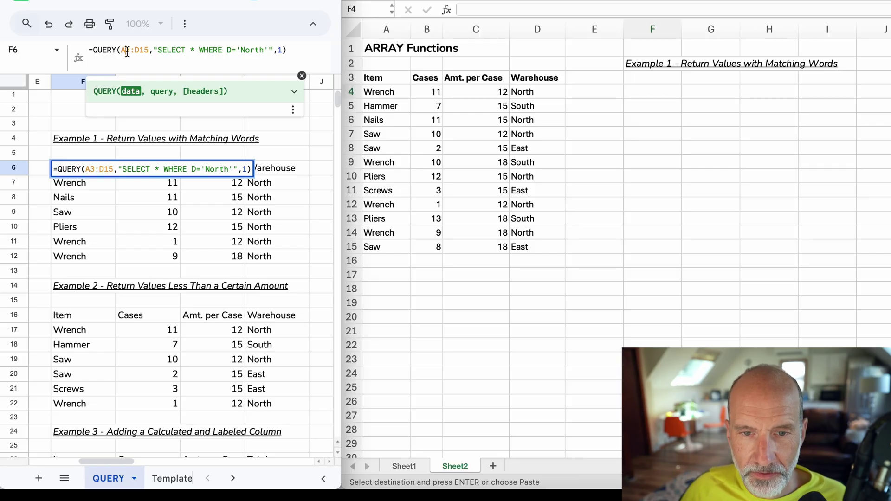
pyautogui.moveTo(126, 50); pyautogui.dragTo(138, 52)
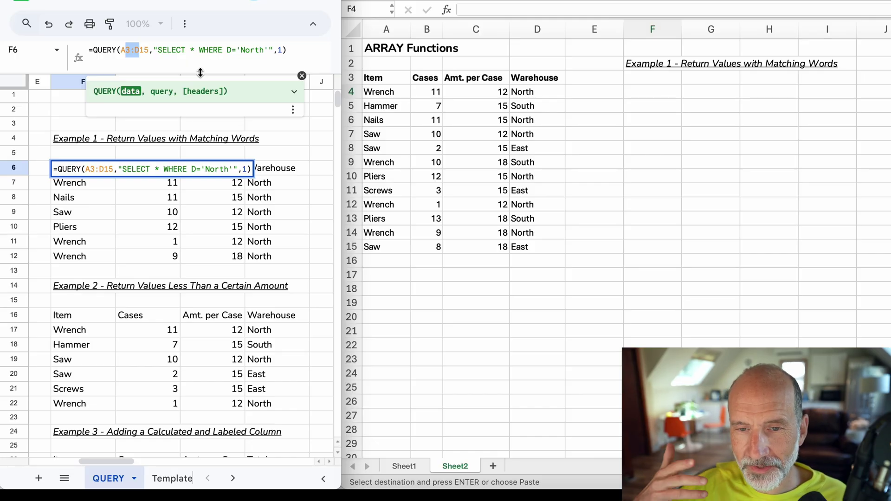
pyautogui.click(172, 53)
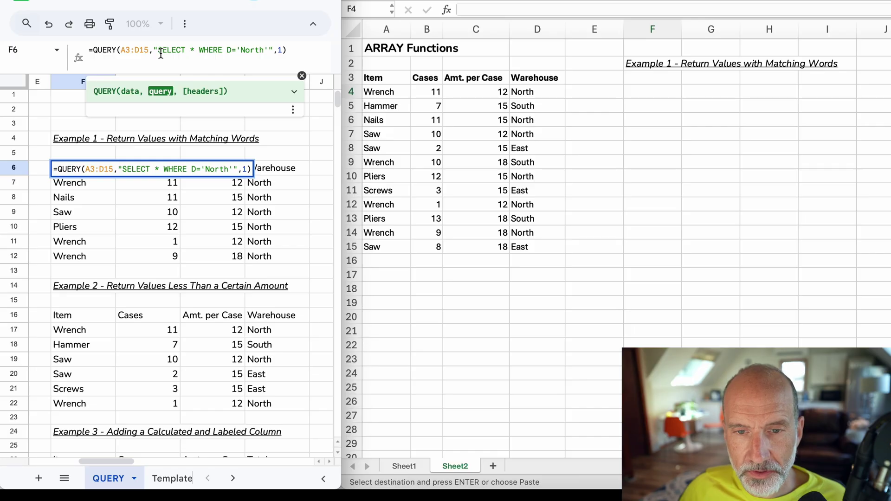
pyautogui.moveTo(164, 53); pyautogui.dragTo(179, 52)
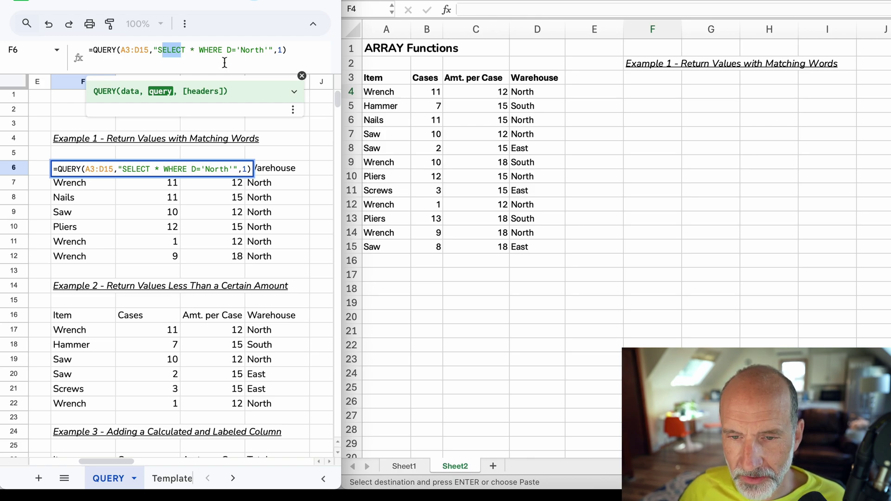
pyautogui.click(166, 54)
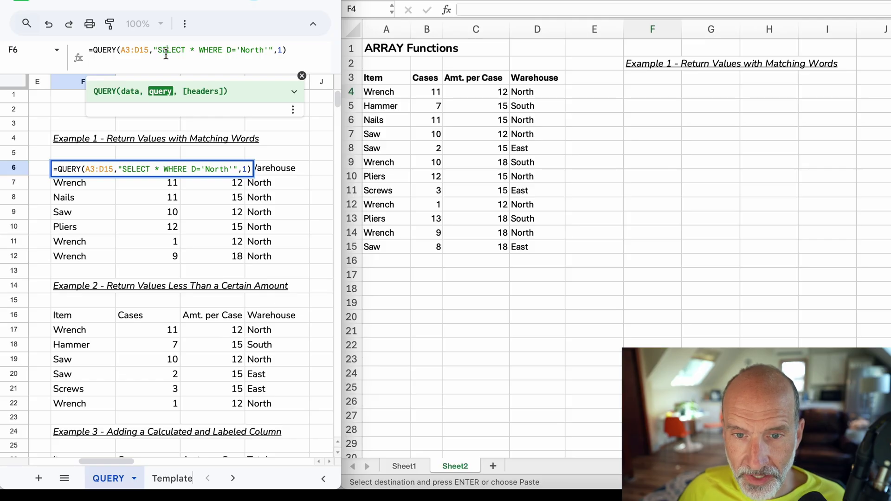
pyautogui.doubleClick(192, 51)
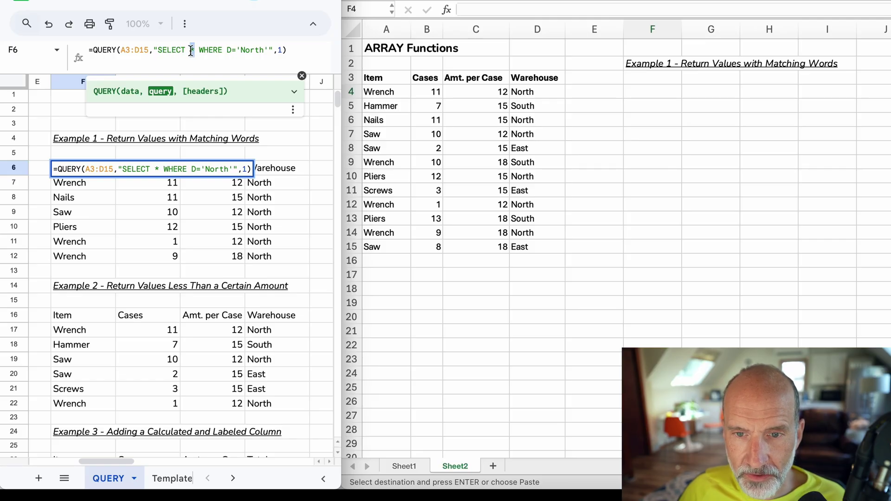
pyautogui.click(234, 51)
pyautogui.doubleClick(230, 50)
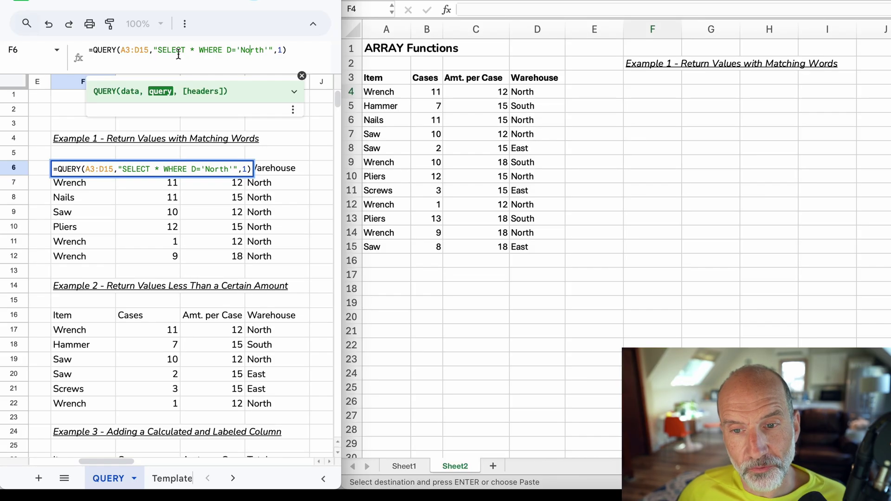
pyautogui.click(674, 90)
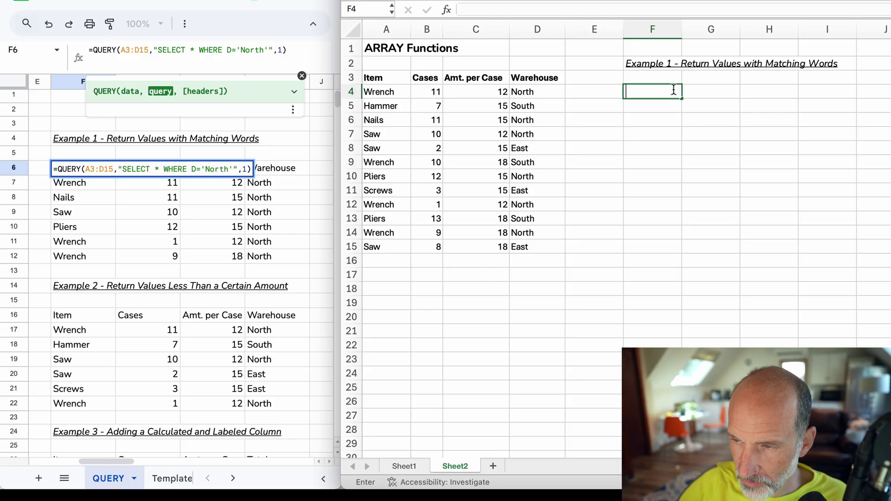
# Copy the Item, Cases, Amt. per Case and Warehouse headers from A3:D3 into F4:I4
pyautogui.write('=')
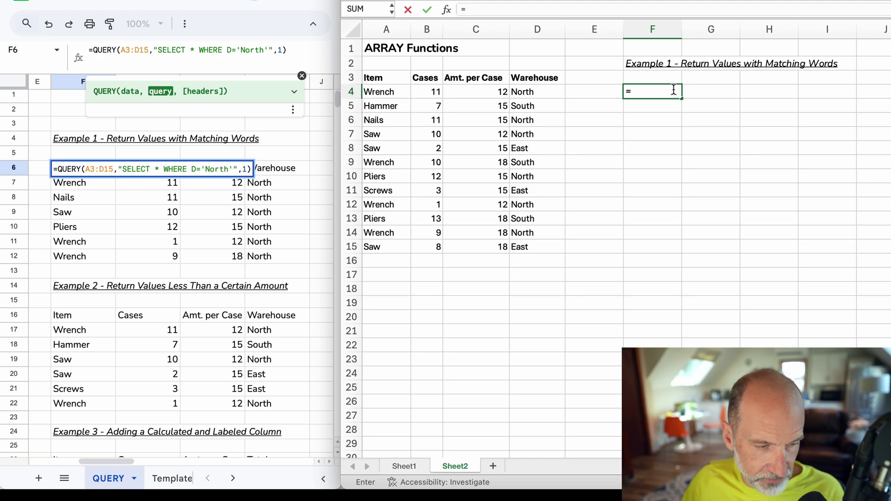
pyautogui.press('Escape')
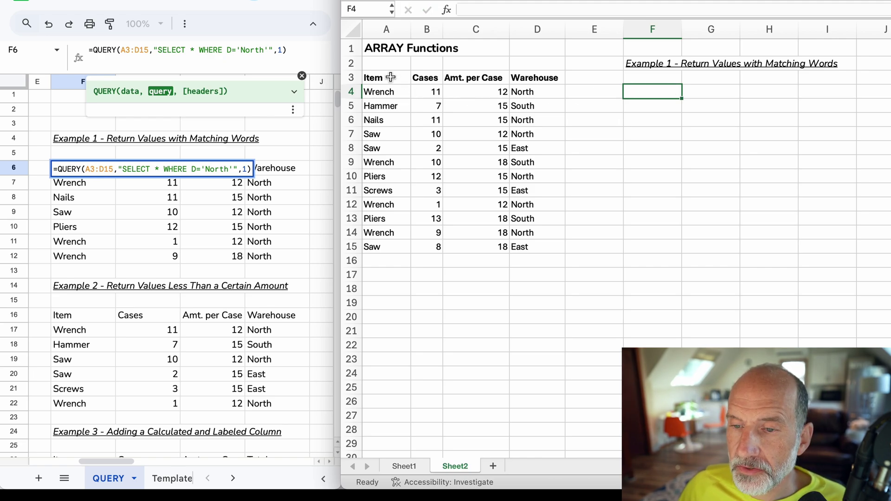
pyautogui.moveTo(392, 78); pyautogui.dragTo(510, 80)
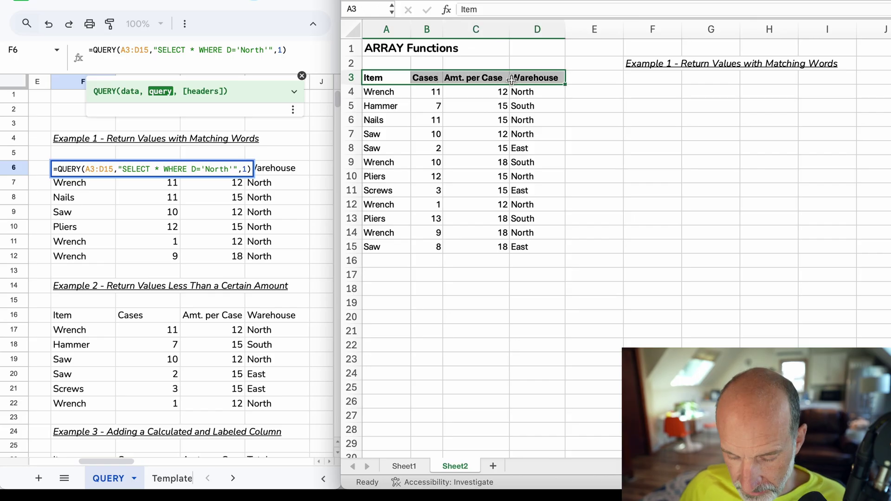
pyautogui.press('super+c')
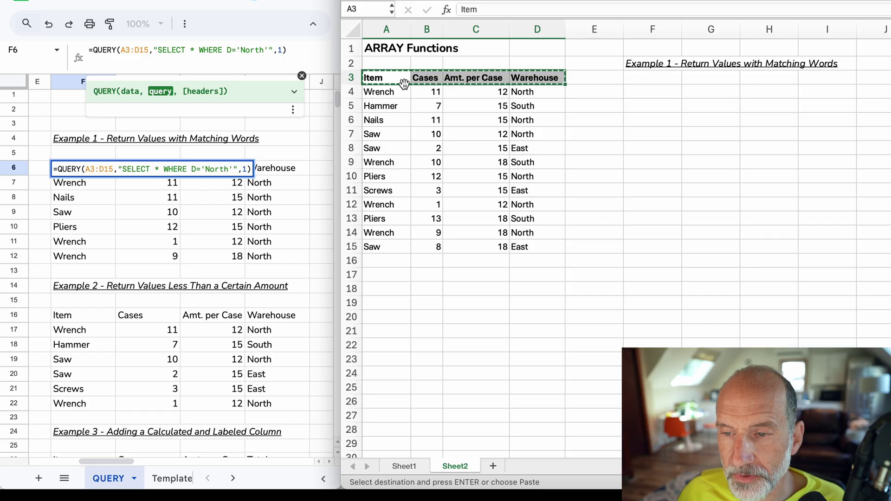
pyautogui.click(656, 97)
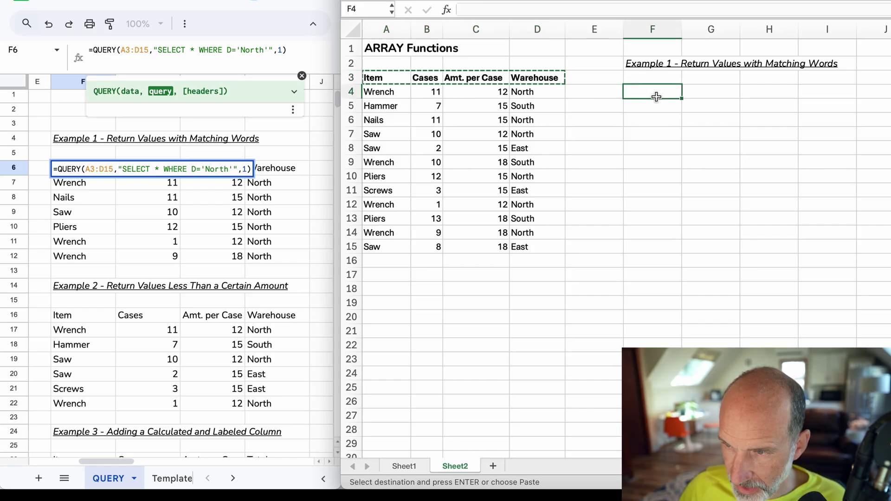
pyautogui.press('super+v')
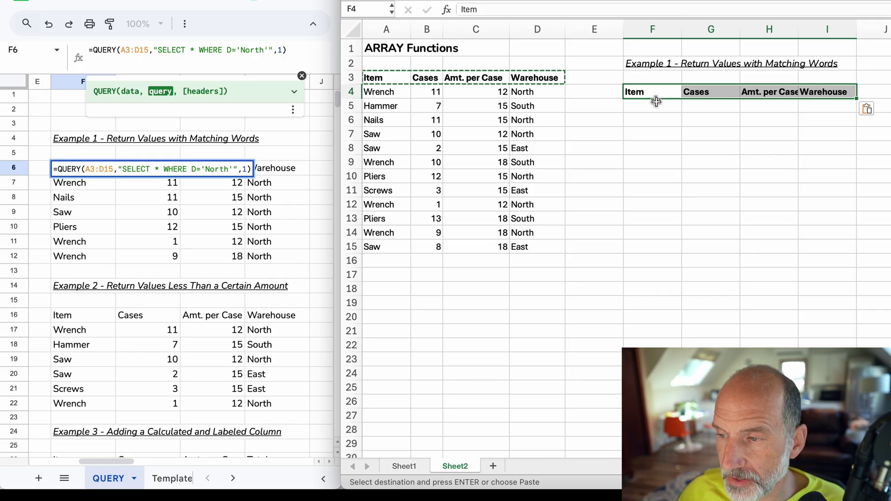
pyautogui.click(657, 107)
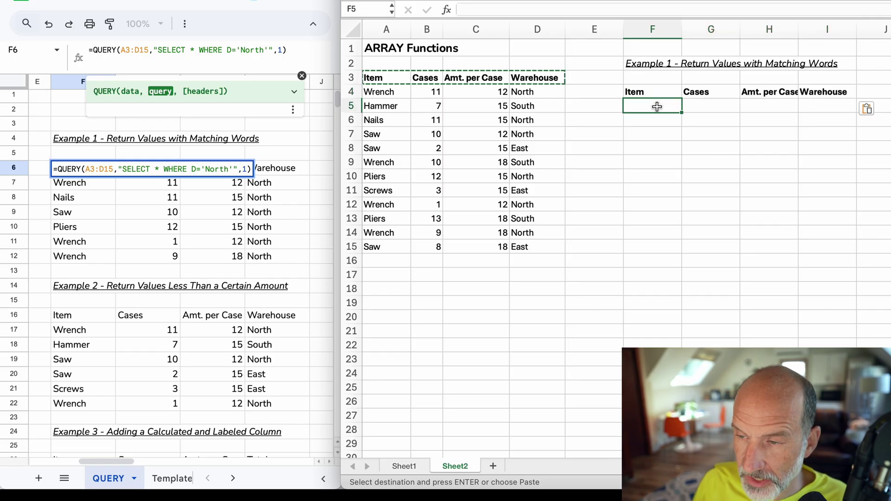
# Enter =FILTER(A4:D15,D4:D15="North") in F5 to spill the North warehouse rows
pyautogui.write('=')
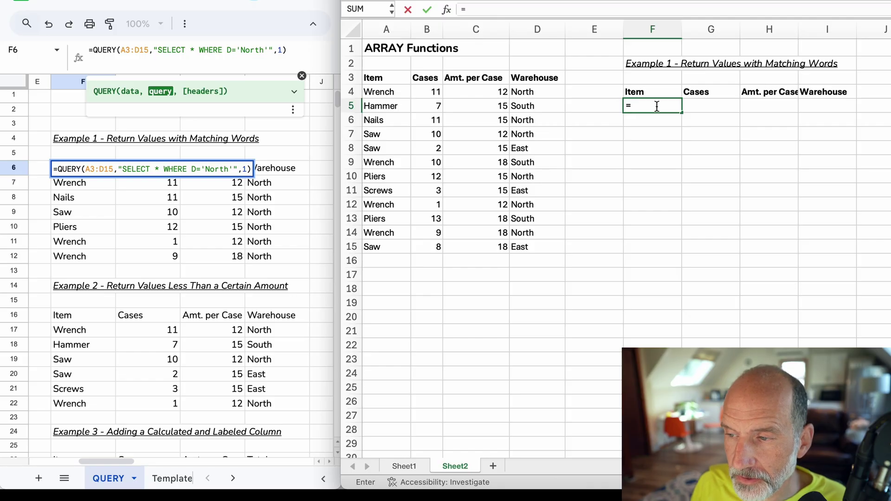
pyautogui.write('F')
pyautogui.press('BackSpace')
pyautogui.write('FILTER')
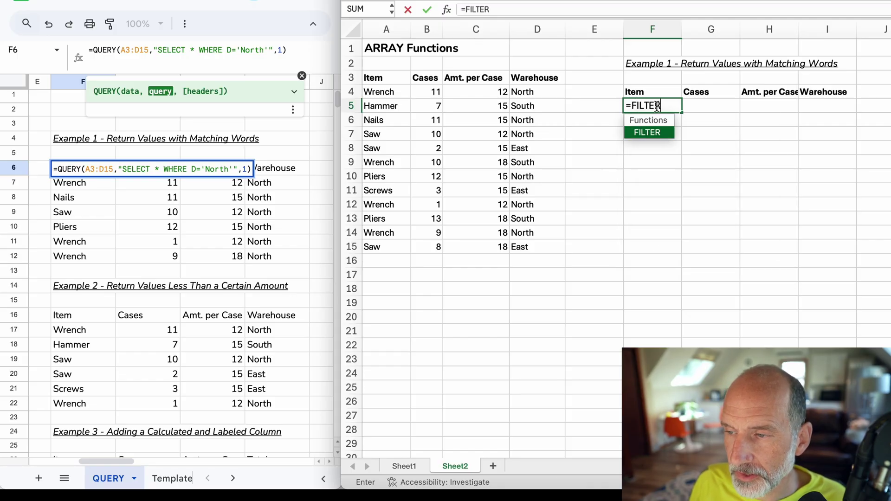
pyautogui.press('shift')
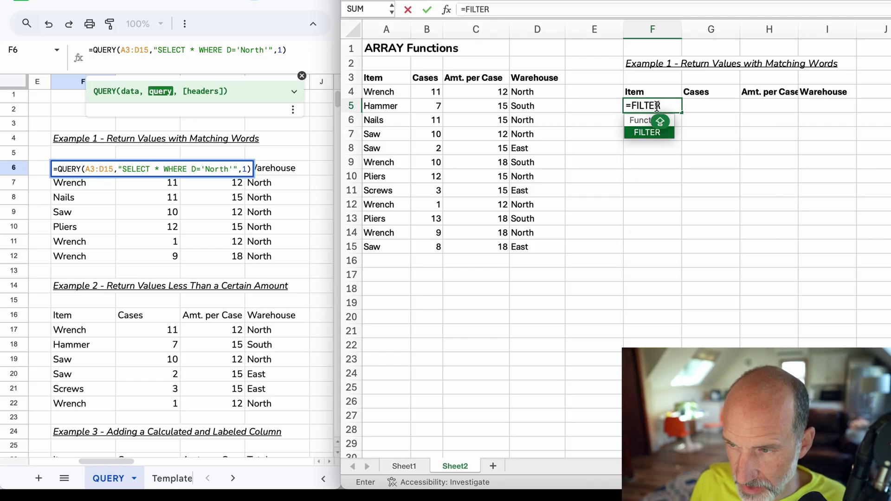
pyautogui.write('(')
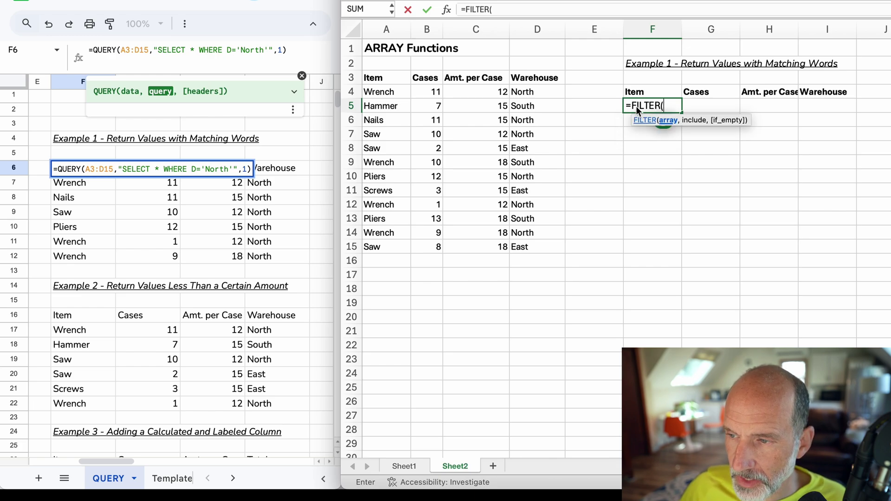
pyautogui.click(395, 88)
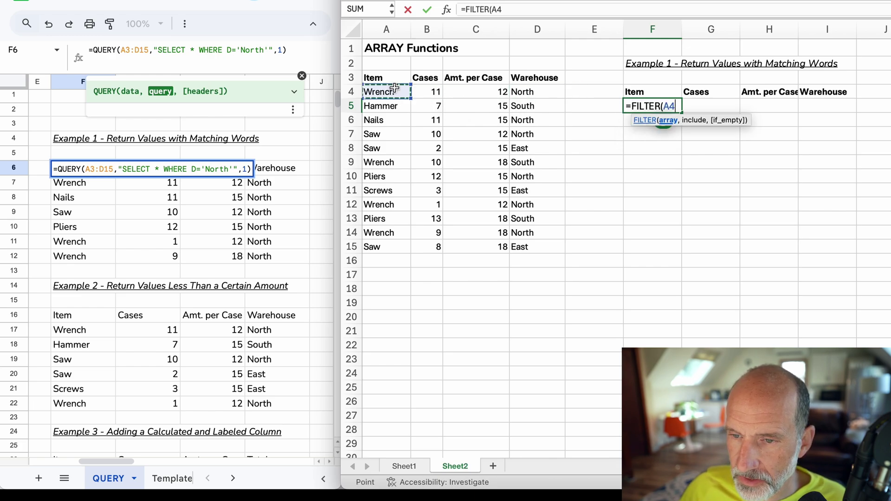
pyautogui.moveTo(395, 88); pyautogui.dragTo(533, 251)
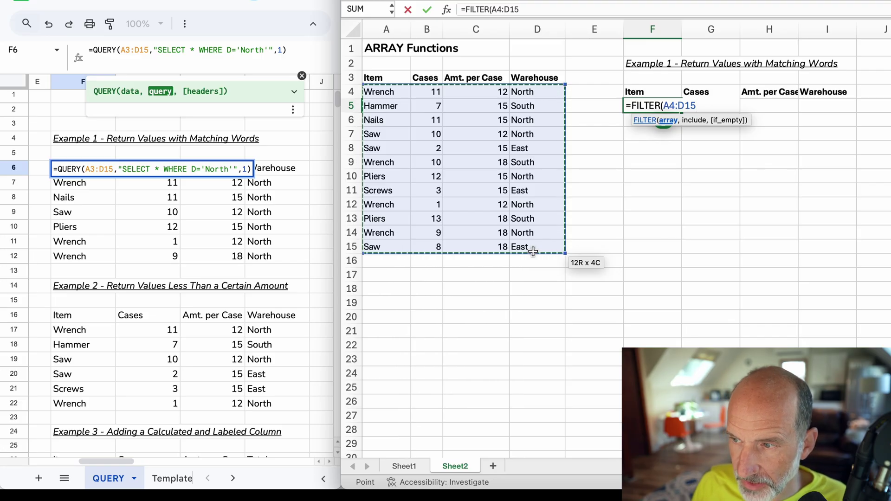
pyautogui.write(',)')
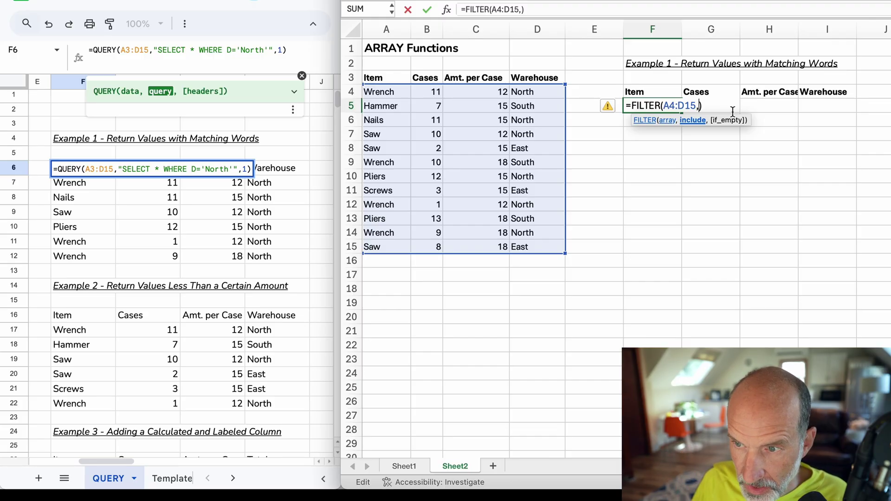
pyautogui.write('D')
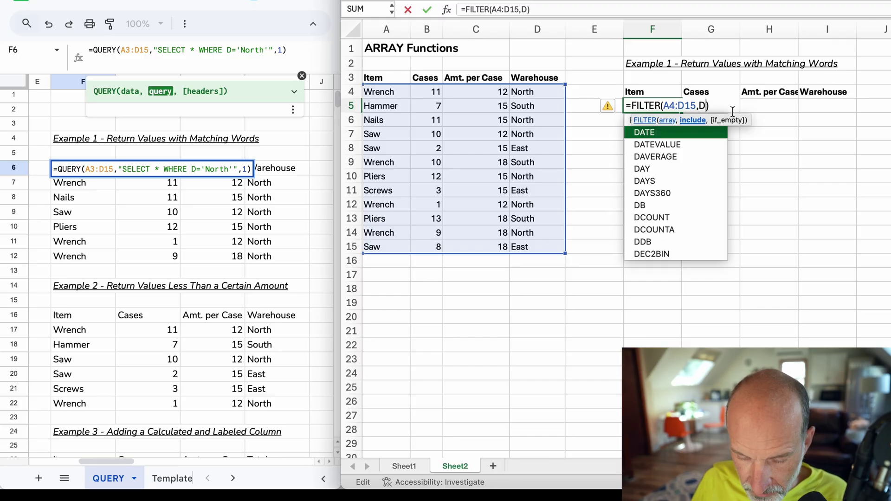
pyautogui.write('4')
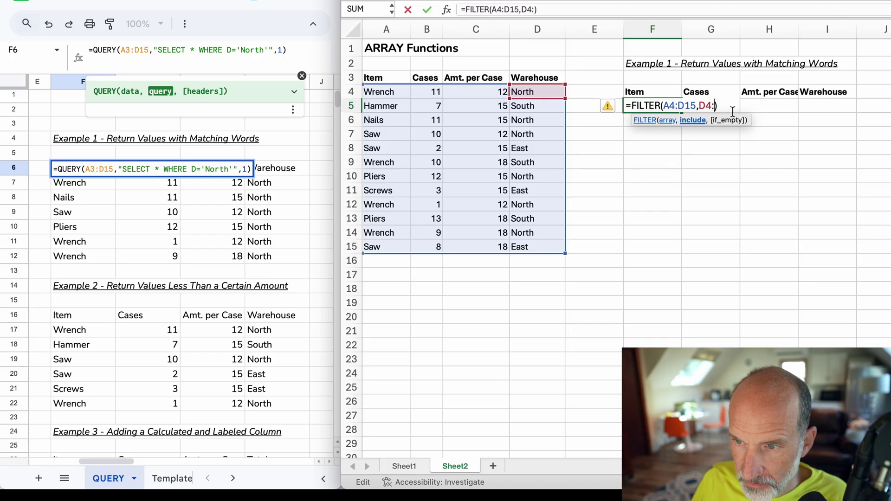
pyautogui.write(':D')
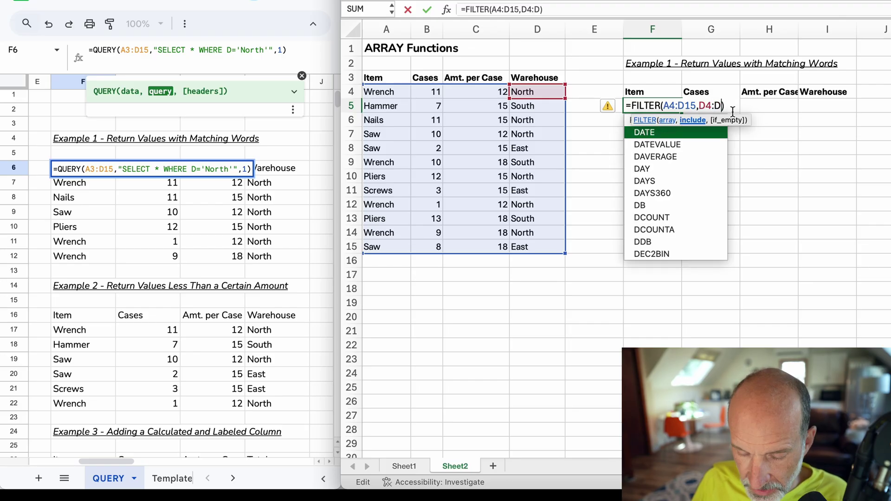
pyautogui.write('1')
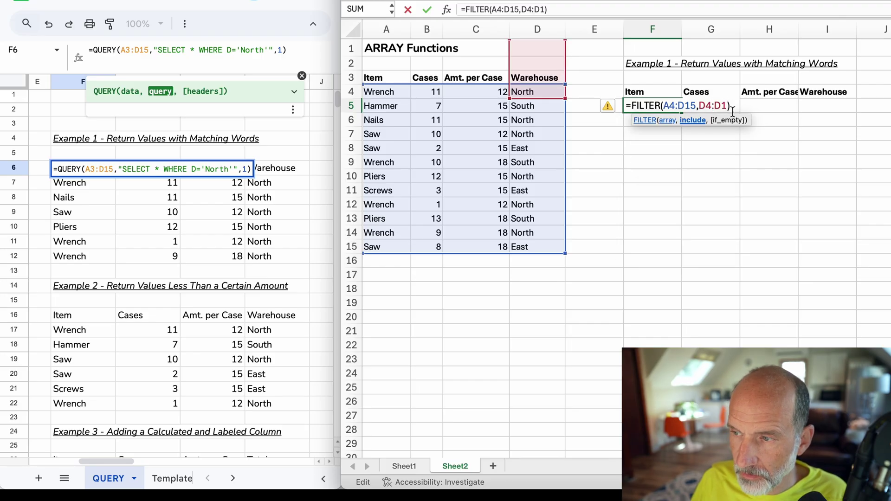
pyautogui.write('5')
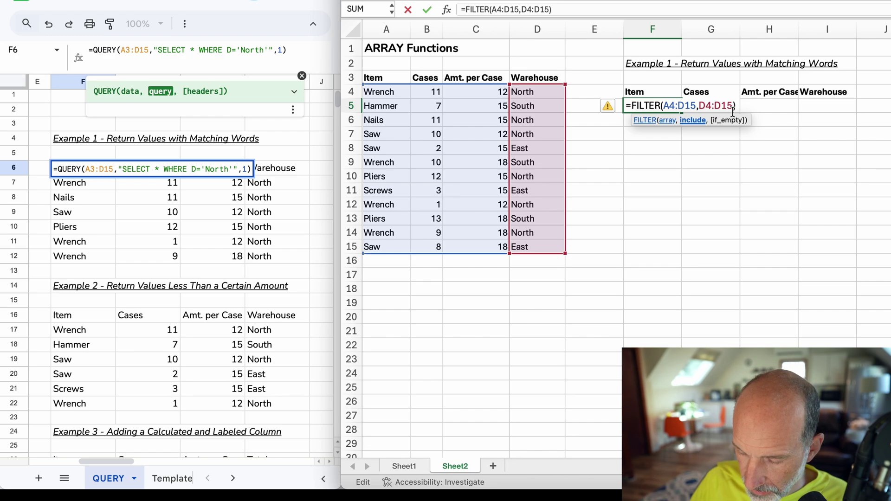
pyautogui.write('=')
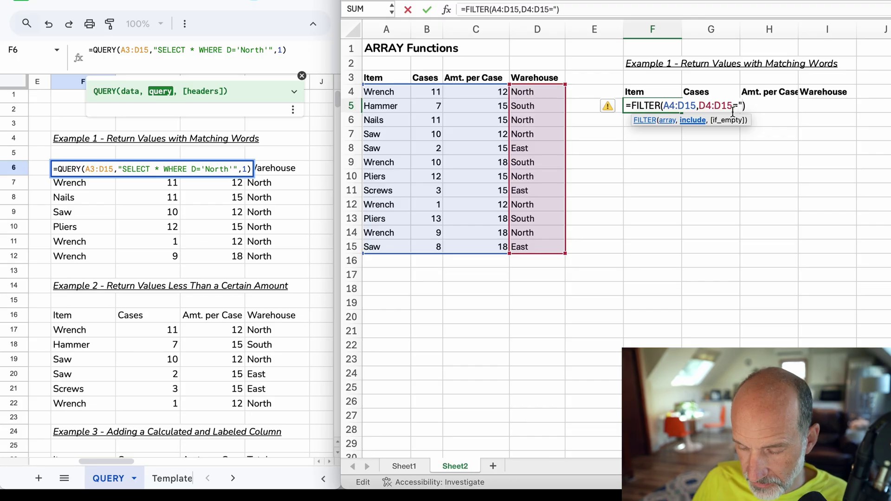
pyautogui.write('"North')
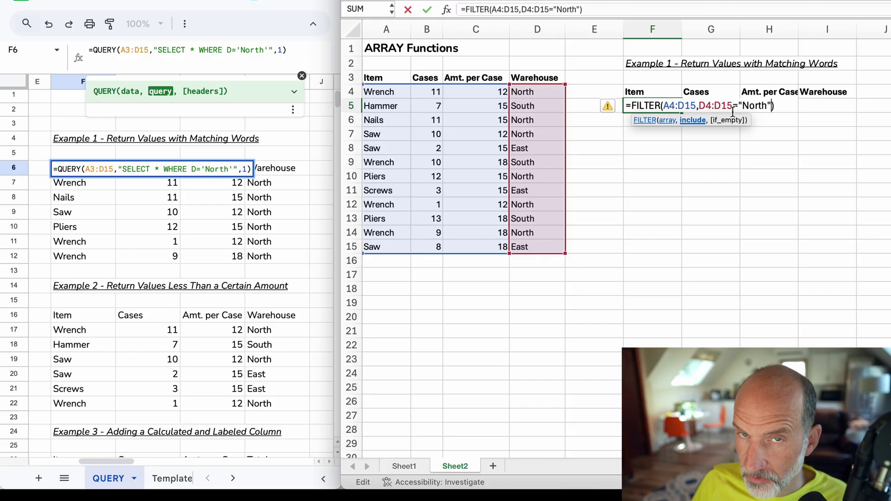
pyautogui.press('Return')
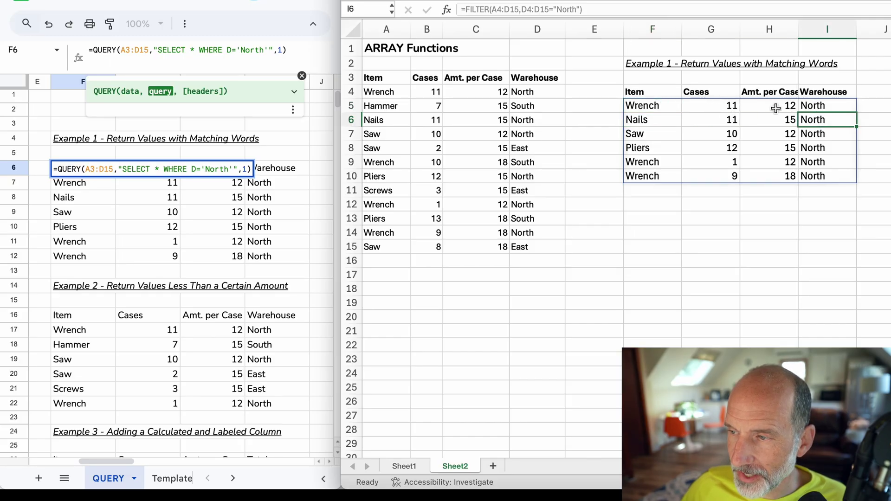
# Compare the spilled Amt. per Case values with the Google Sheets QUERY results
pyautogui.moveTo(772, 107); pyautogui.dragTo(770, 176)
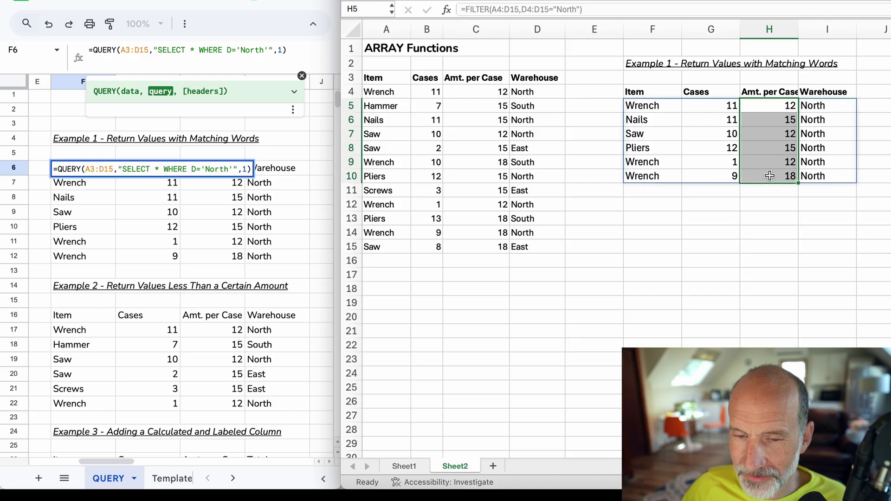
pyautogui.click(247, 158)
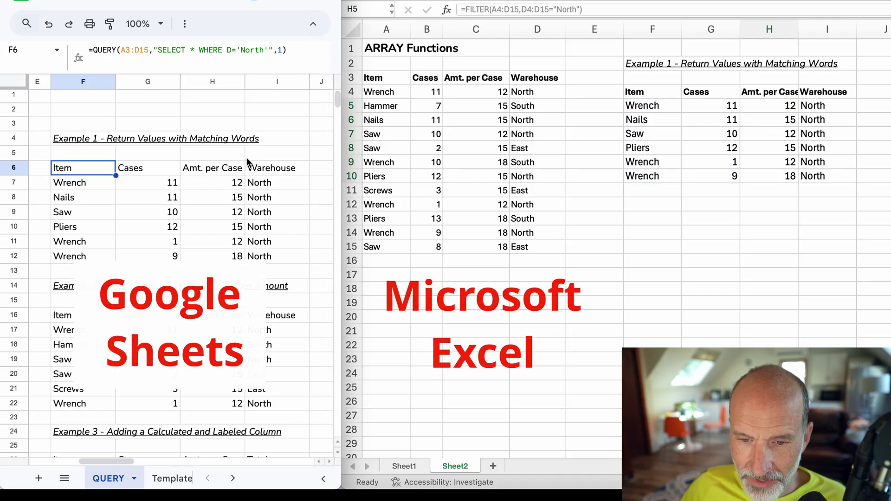
pyautogui.moveTo(227, 188); pyautogui.dragTo(228, 246)
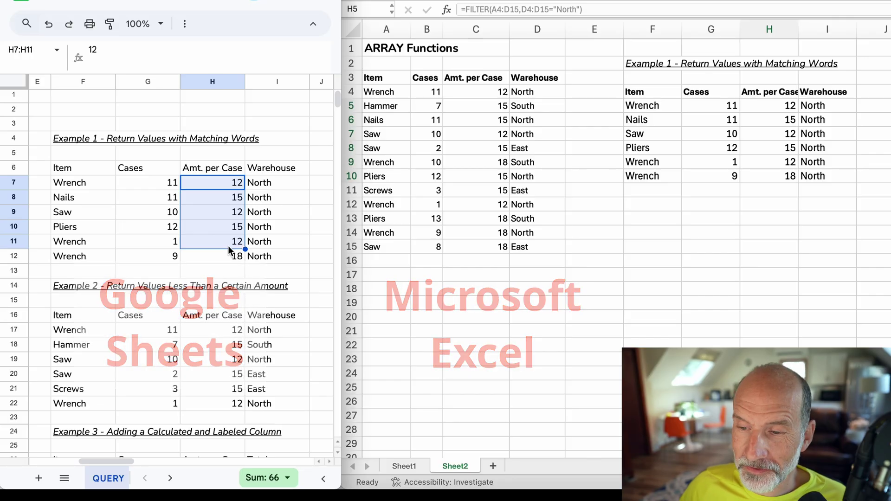
# Copy the 'Example 2 - Return Values Less Than a Certain Amount' heading from Google Sheets into Excel F12
pyautogui.scroll(-5, 228, 246)
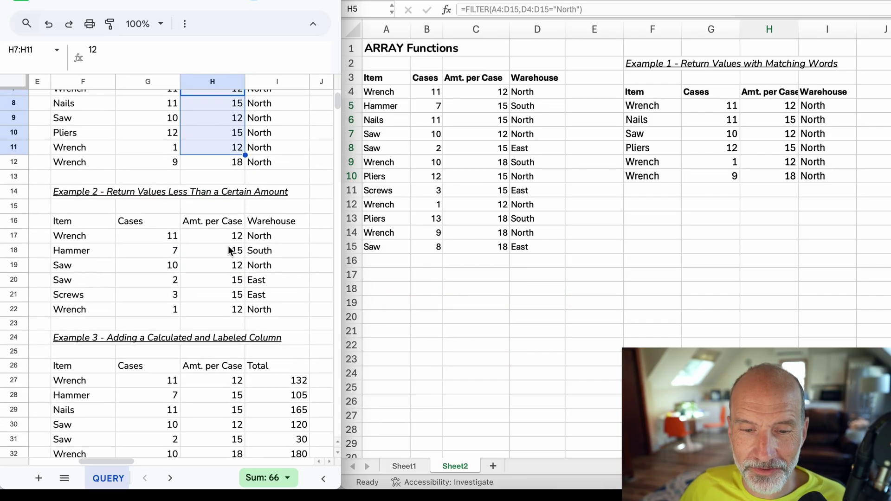
pyautogui.click(94, 189)
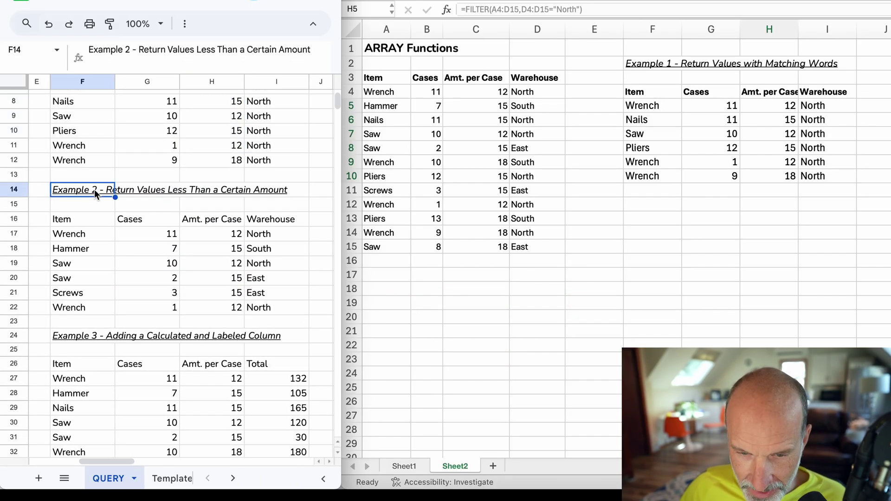
pyautogui.hotkey('ctrl', 'c')
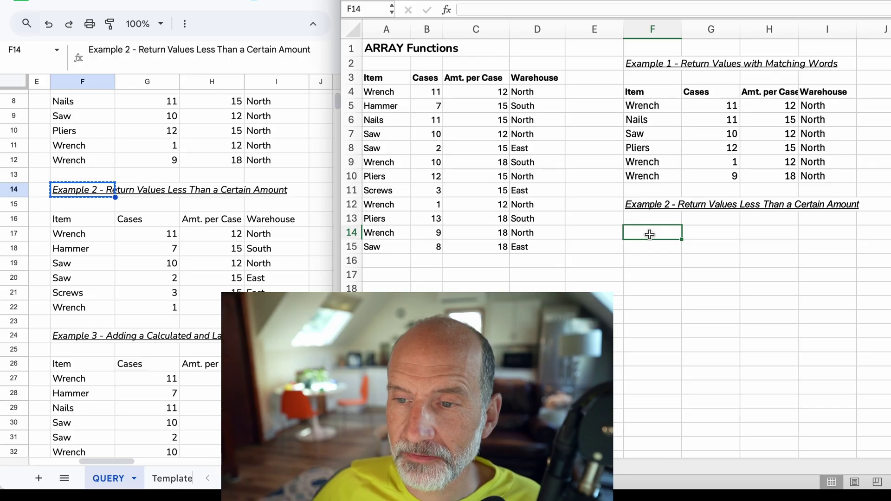
pyautogui.click(436, 76)
# Copy the four Example 1 column headers under the Example 2 heading
pyautogui.click(460, 78)
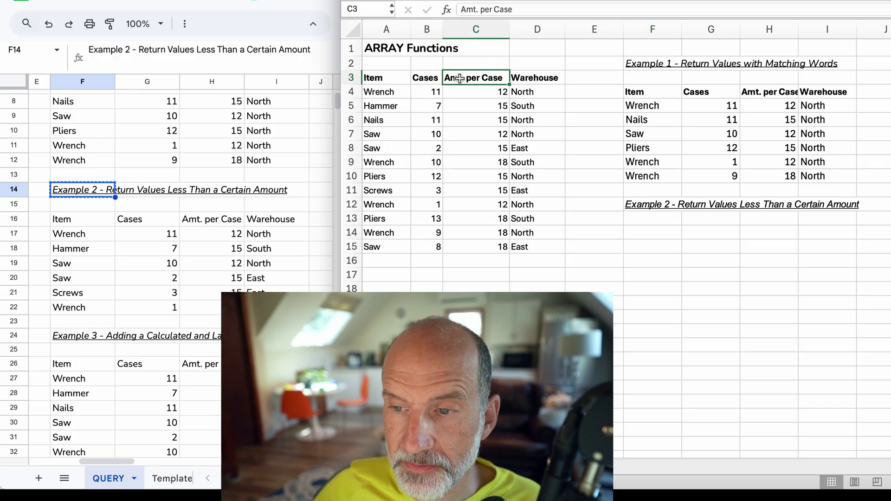
pyautogui.click(670, 92)
pyautogui.moveTo(671, 93); pyautogui.dragTo(808, 95)
pyautogui.hotkey('ctrl', 'c')
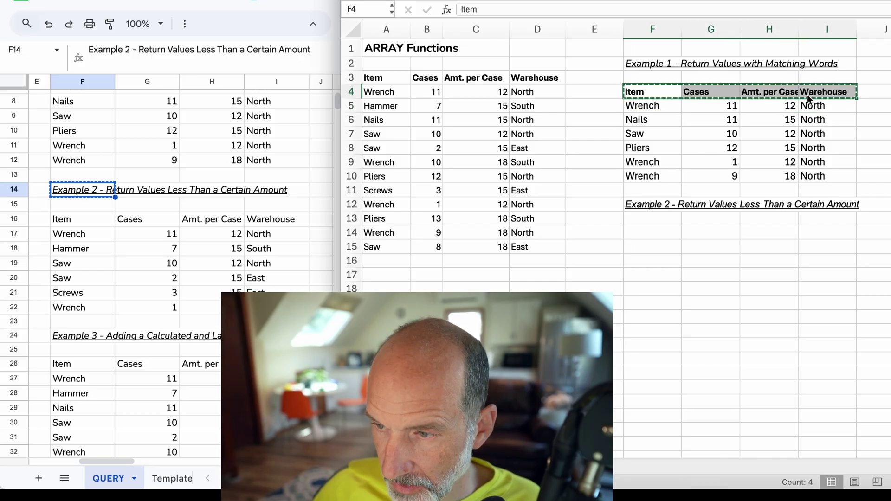
pyautogui.click(672, 231)
pyautogui.hotkey('ctrl', 'v')
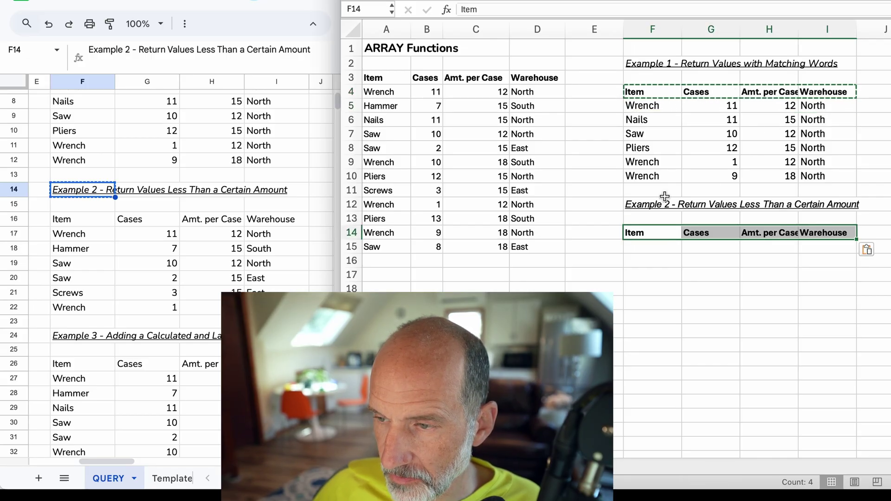
# Copy Example 1's FILTER formula into the first cell under the Example 2 headers
pyautogui.click(662, 108)
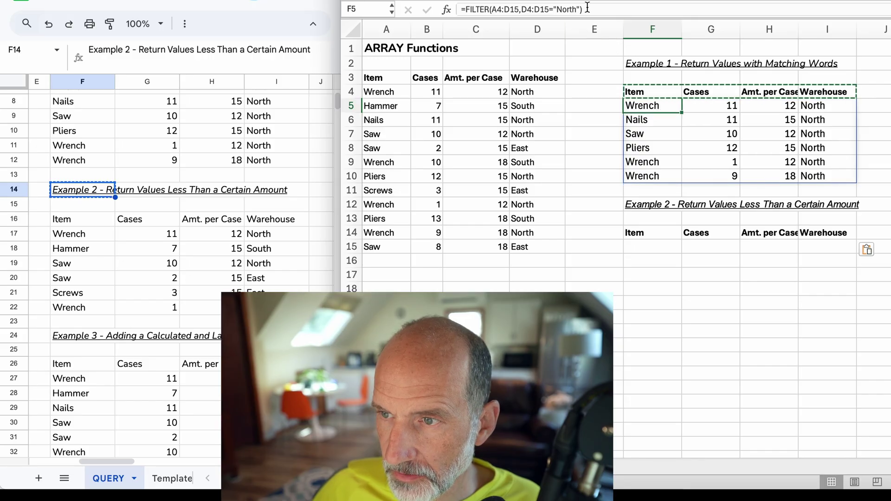
pyautogui.moveTo(586, 8); pyautogui.dragTo(455, 8)
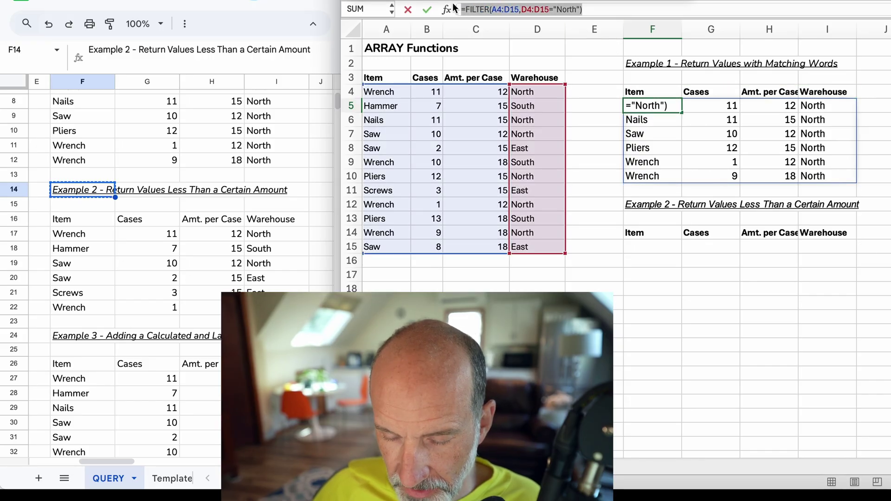
pyautogui.press('Escape')
pyautogui.click(645, 243)
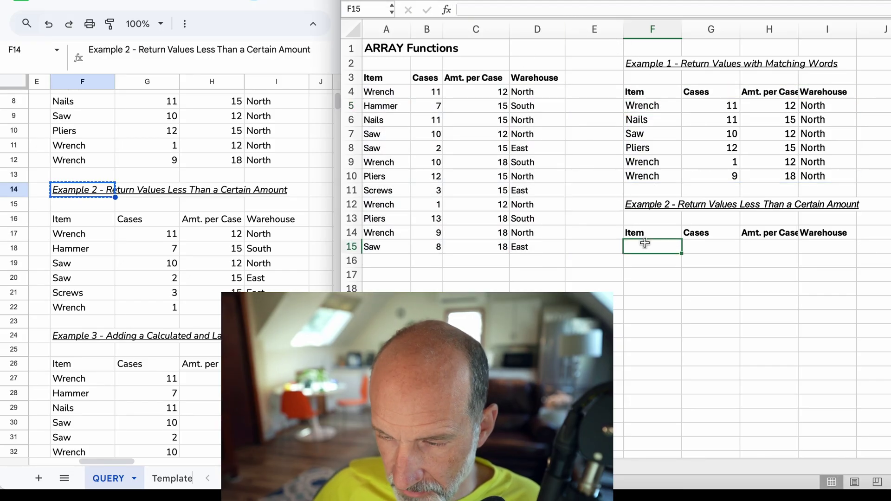
pyautogui.hotkey('ctrl', 'v')
# Change the FILTER condition to B4:B15*C4:C15<140 and commit the formula in F15
pyautogui.doubleClick(649, 243)
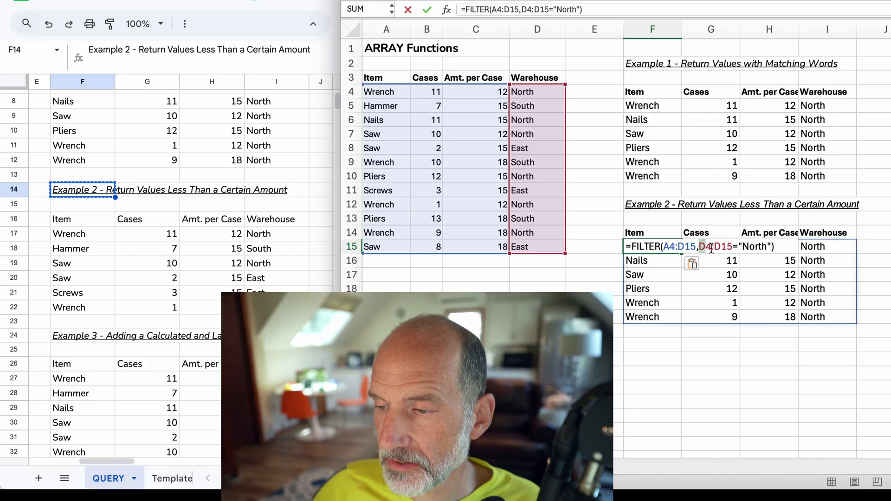
pyautogui.moveTo(712, 249); pyautogui.dragTo(771, 255)
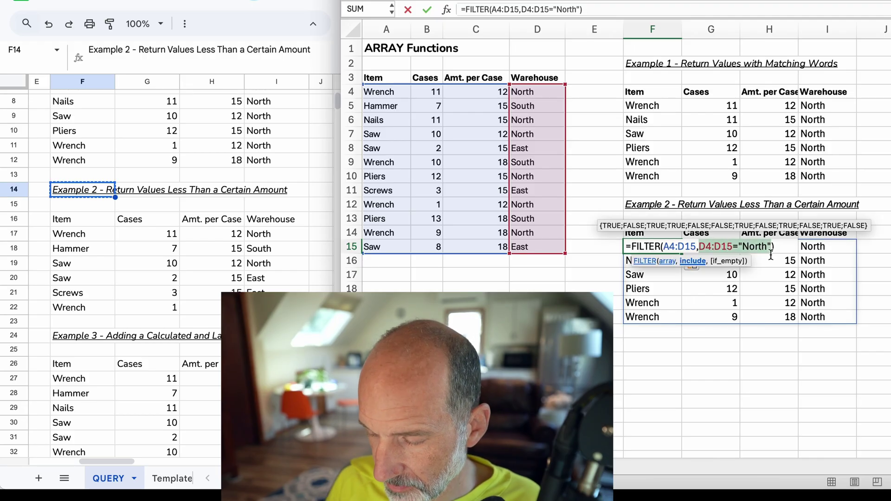
pyautogui.press('BackSpace')
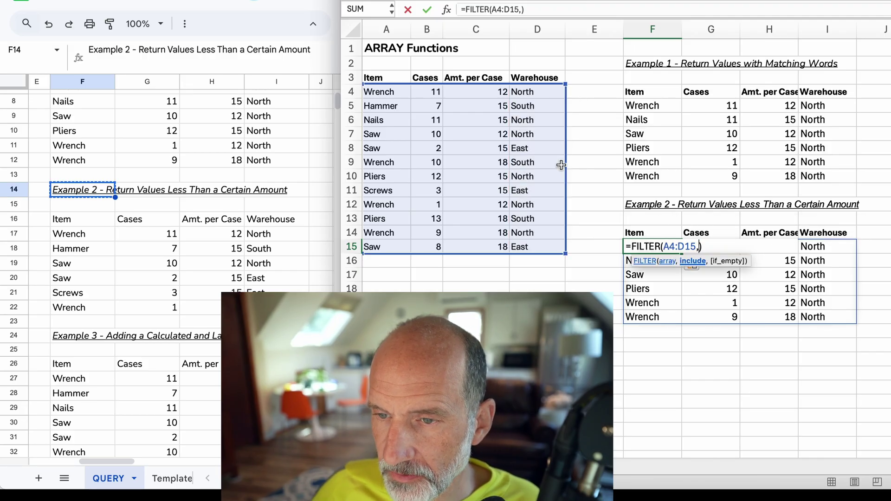
pyautogui.moveTo(428, 93); pyautogui.dragTo(428, 241)
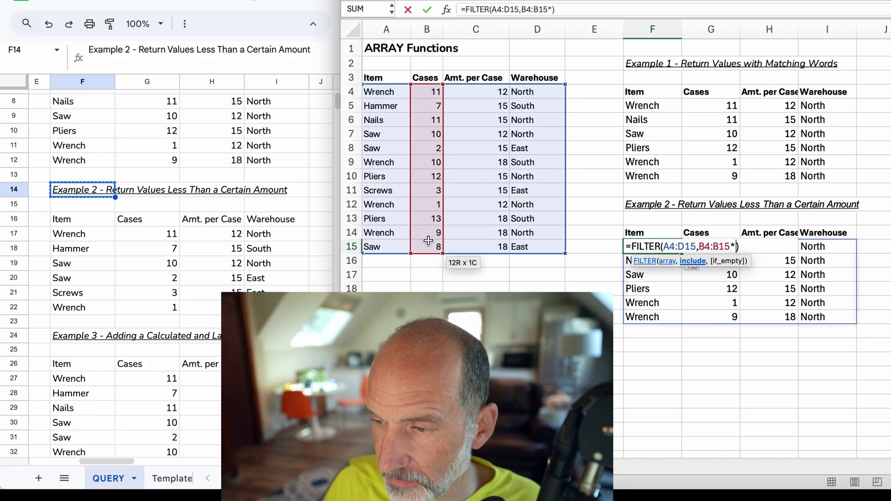
pyautogui.write('*')
pyautogui.moveTo(468, 92); pyautogui.dragTo(478, 252)
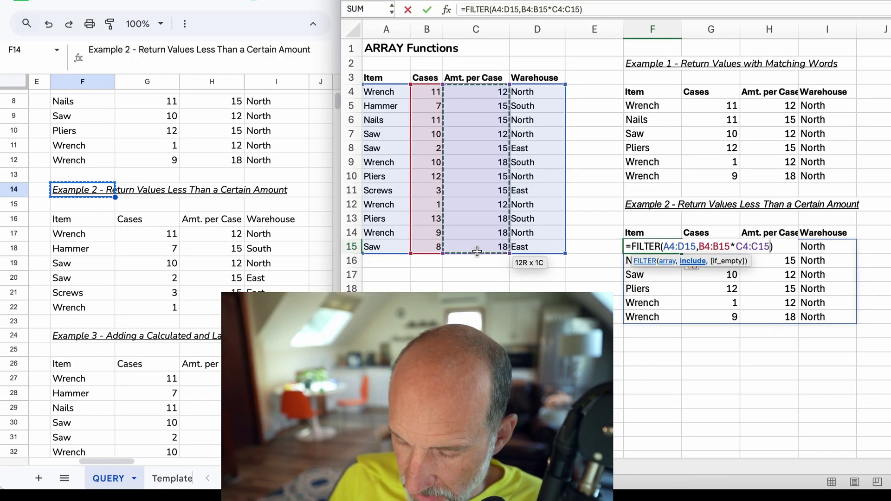
pyautogui.write('<14')
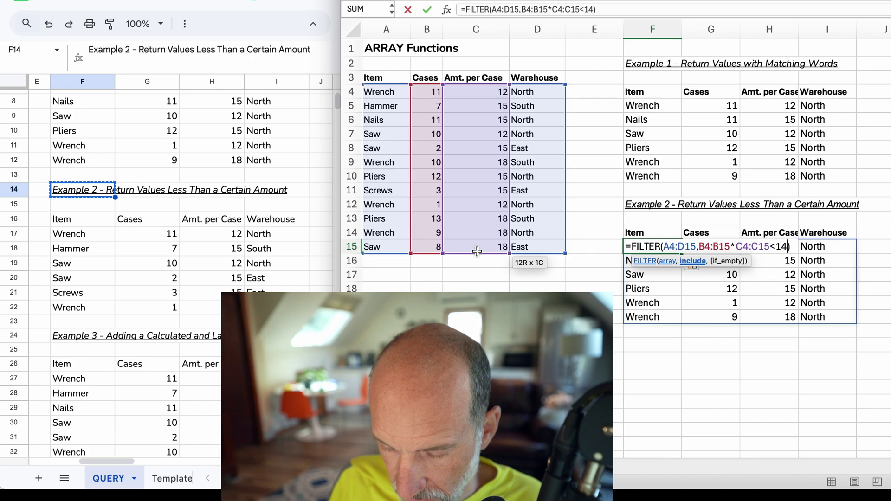
pyautogui.write('0')
pyautogui.press('Return')
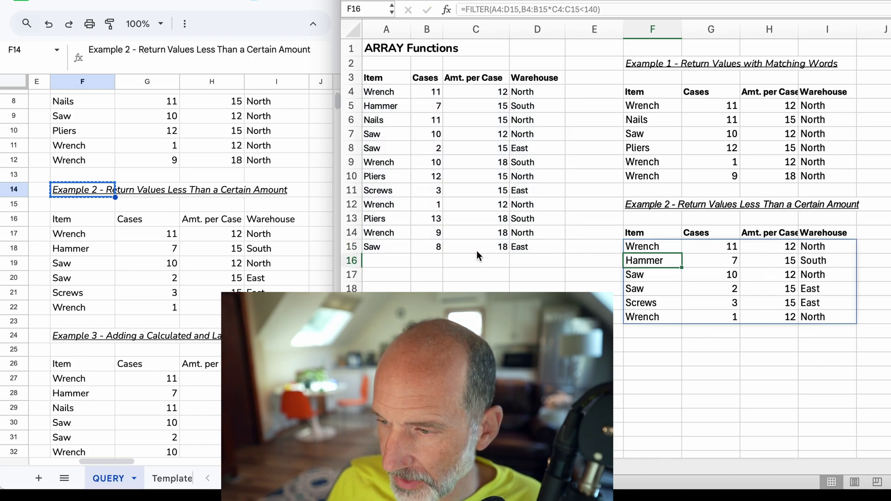
pyautogui.click(709, 251)
pyautogui.click(727, 267)
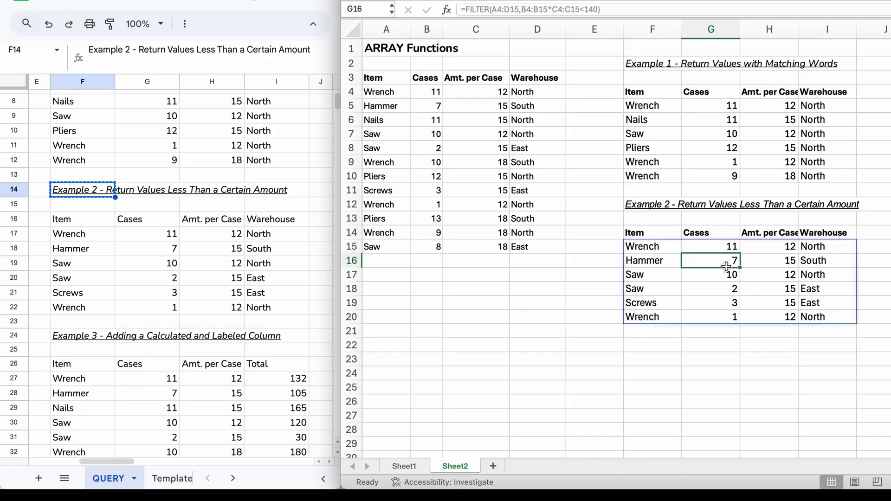
pyautogui.click(752, 266)
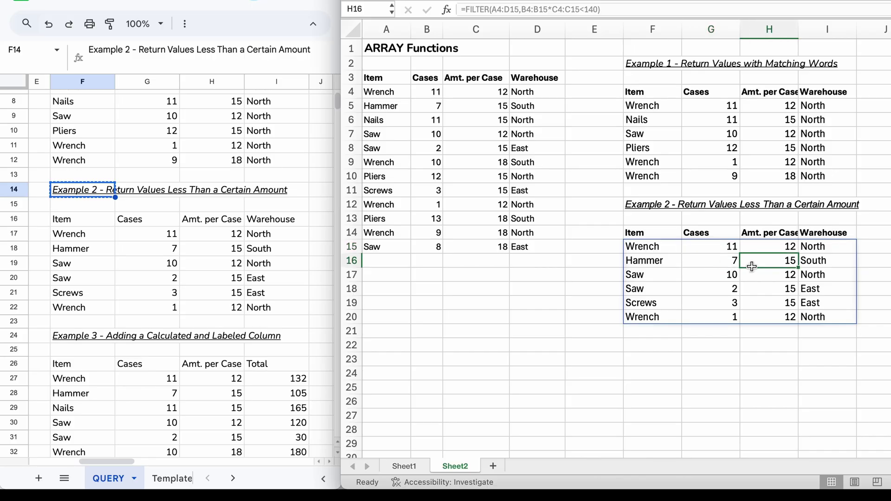
pyautogui.click(890, 261)
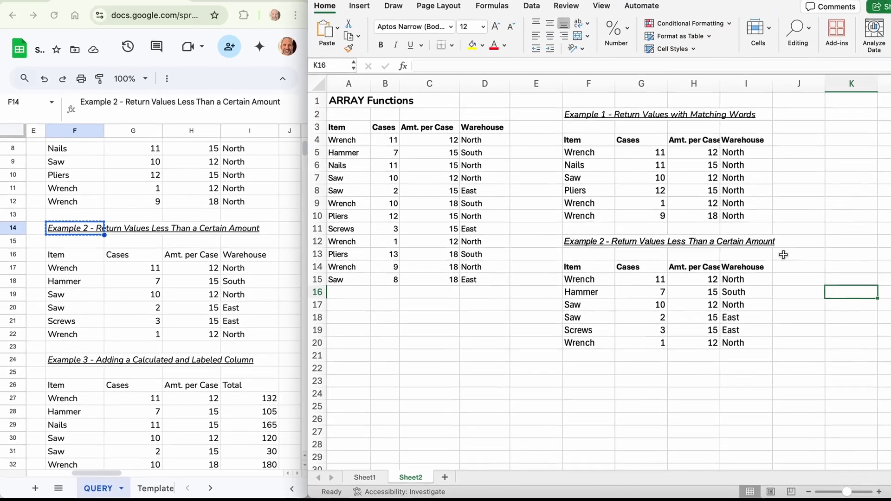
pyautogui.write('=')
pyautogui.press('Left')
pyautogui.press('Left')
pyautogui.press('Left')
pyautogui.press('Left')
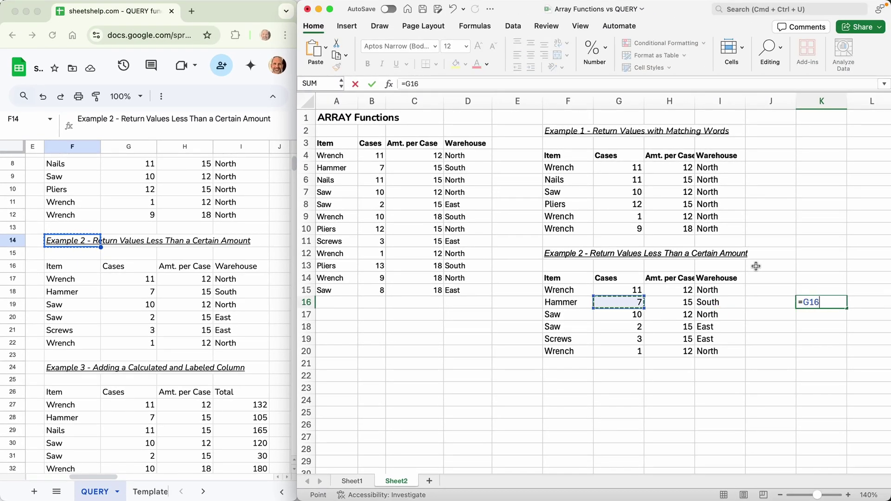
pyautogui.write('*')
pyautogui.press('Left')
pyautogui.press('Left')
pyautogui.press('Left')
pyautogui.press('Return')
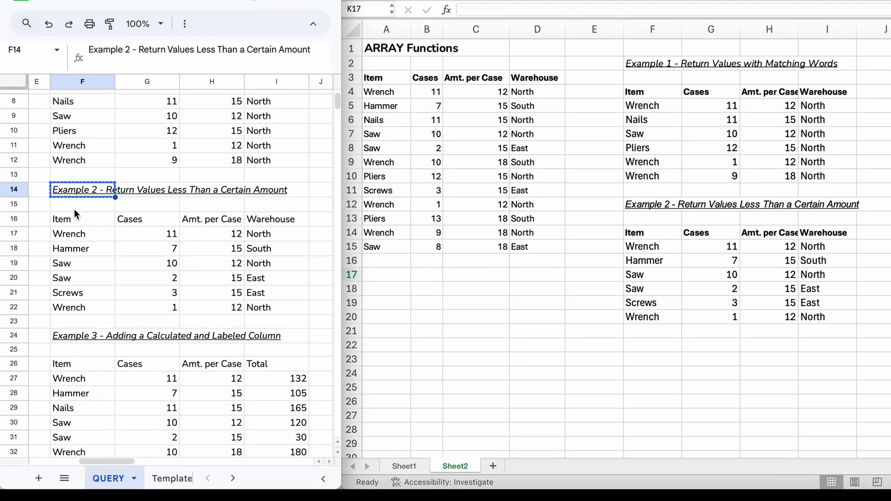
pyautogui.click(87, 223)
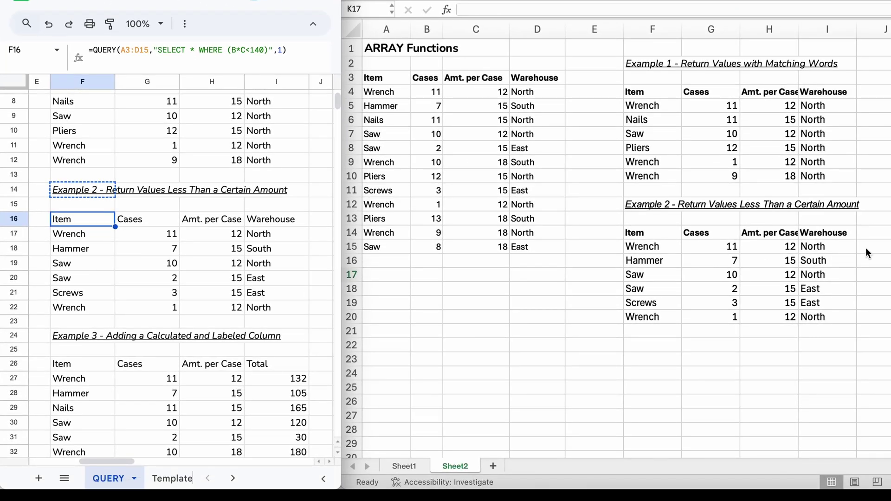
pyautogui.press('Up')
pyautogui.press('Delete')
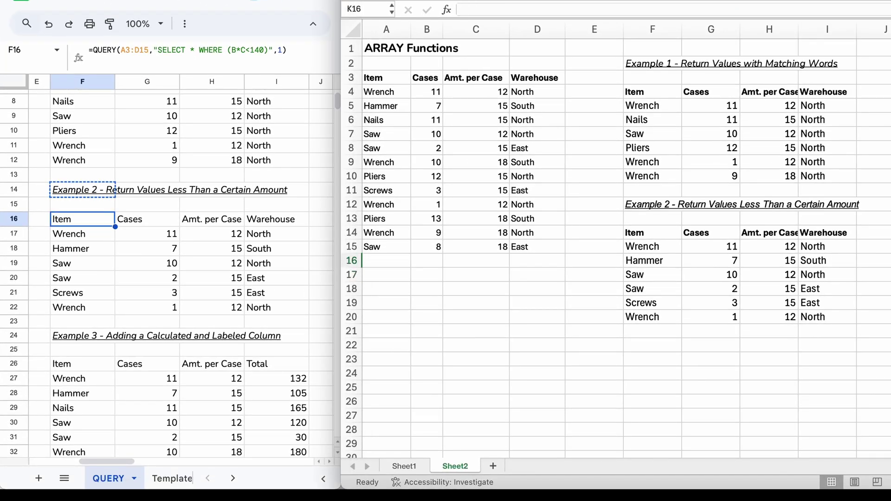
# Move the source data table A3:D15 down to A23:D35
pyautogui.scroll(-1, 680, 330)
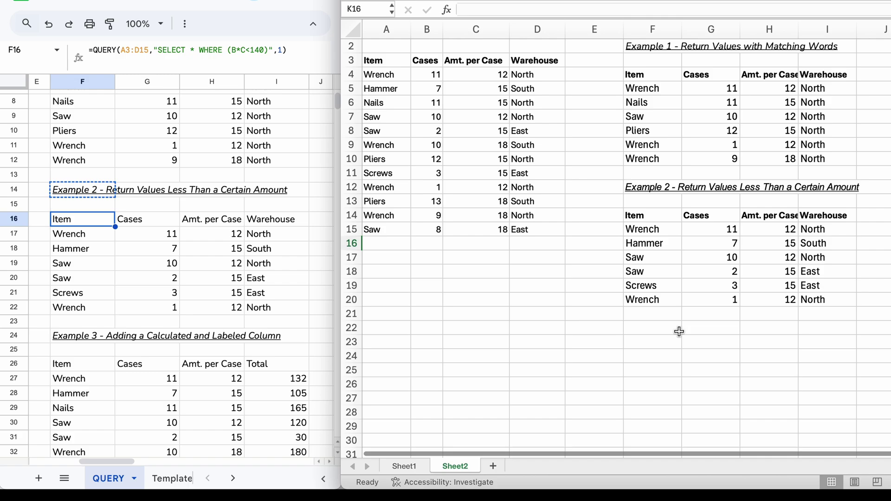
pyautogui.moveTo(377, 61); pyautogui.dragTo(535, 232)
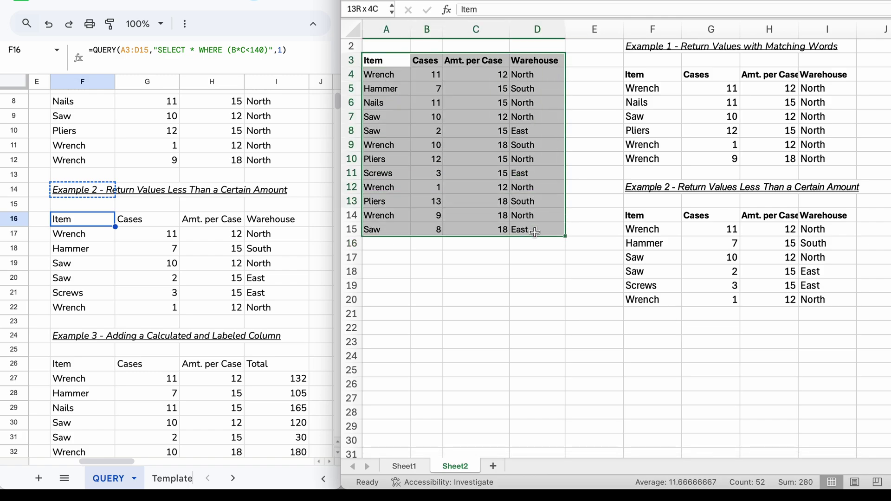
pyautogui.moveTo(524, 54); pyautogui.dragTo(527, 349)
# Copy the 'Example 3 - Adding a Calculated and Labeled Column' heading from Google Sheets into F22
pyautogui.scroll(-6, 527, 348)
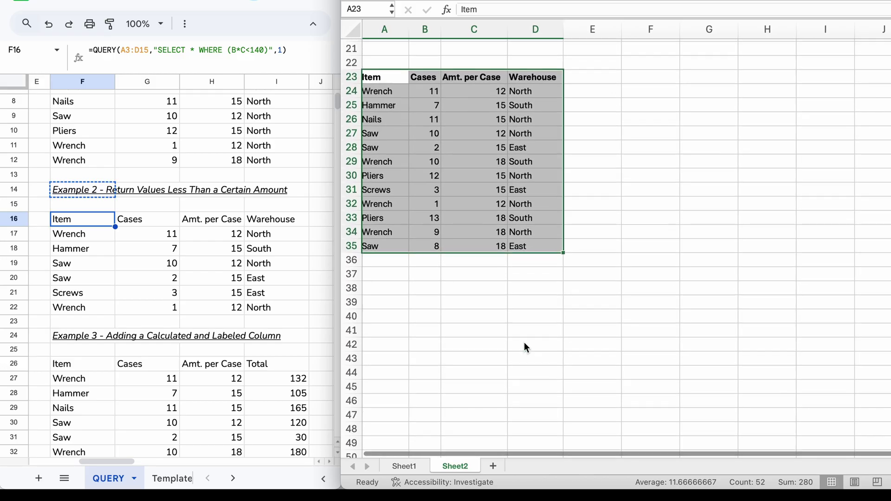
pyautogui.click(109, 322)
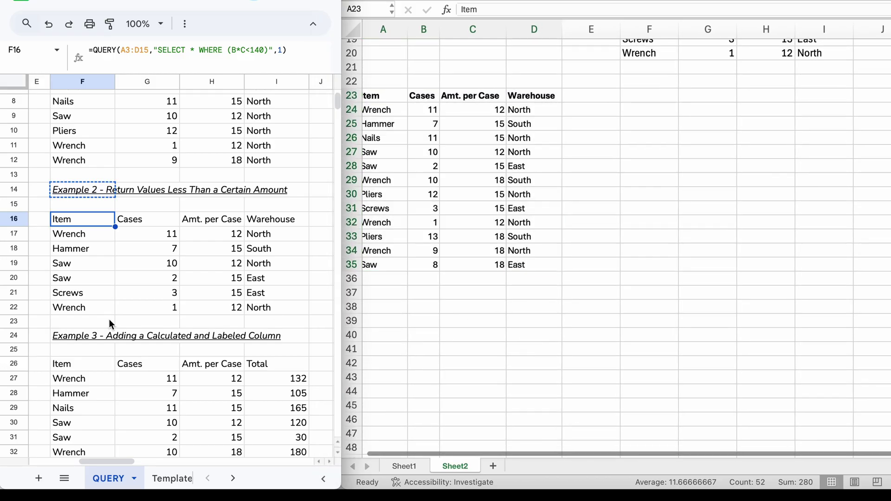
pyautogui.click(88, 330)
pyautogui.press('super+c')
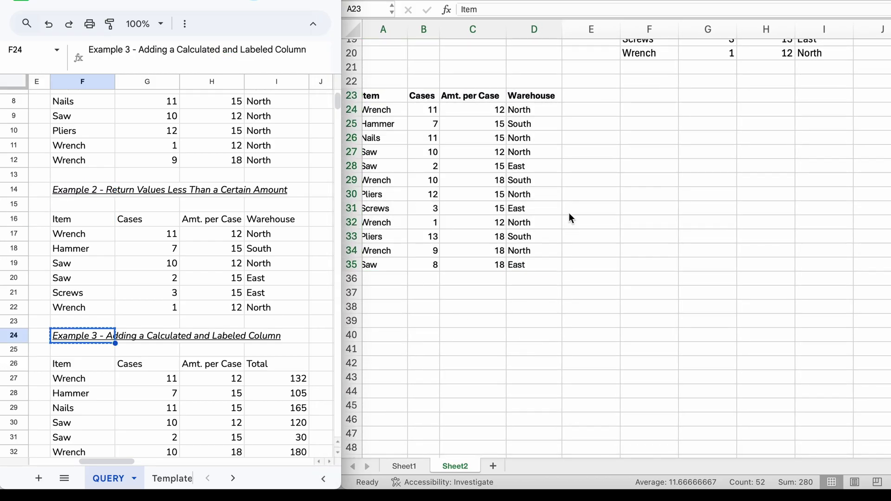
pyautogui.click(650, 78)
pyautogui.click(650, 81)
pyautogui.press('super+v')
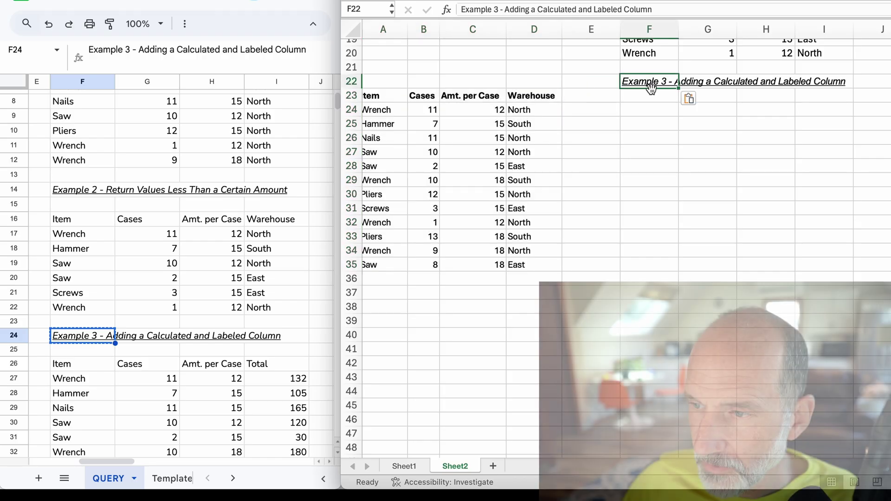
pyautogui.click(660, 109)
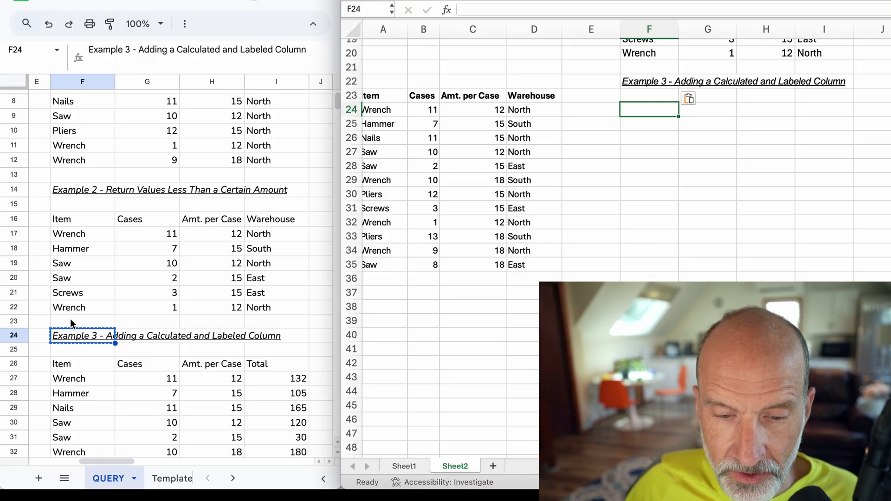
pyautogui.scroll(-5, 71, 319)
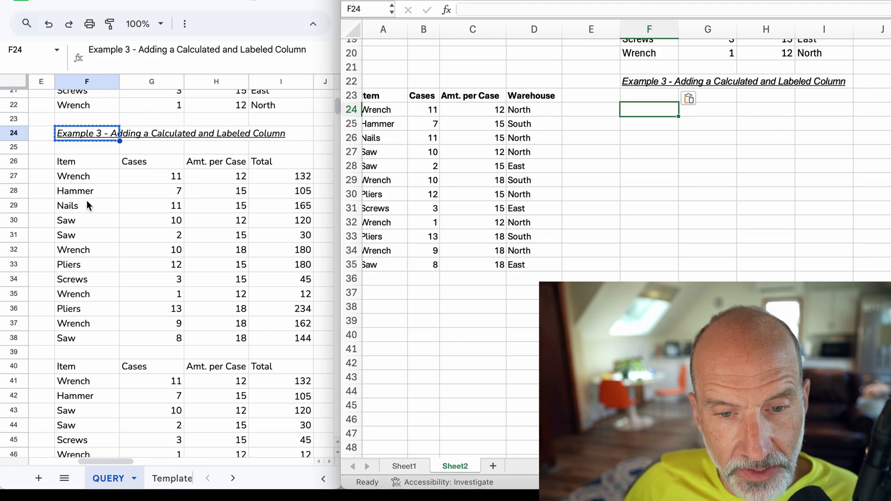
pyautogui.click(102, 161)
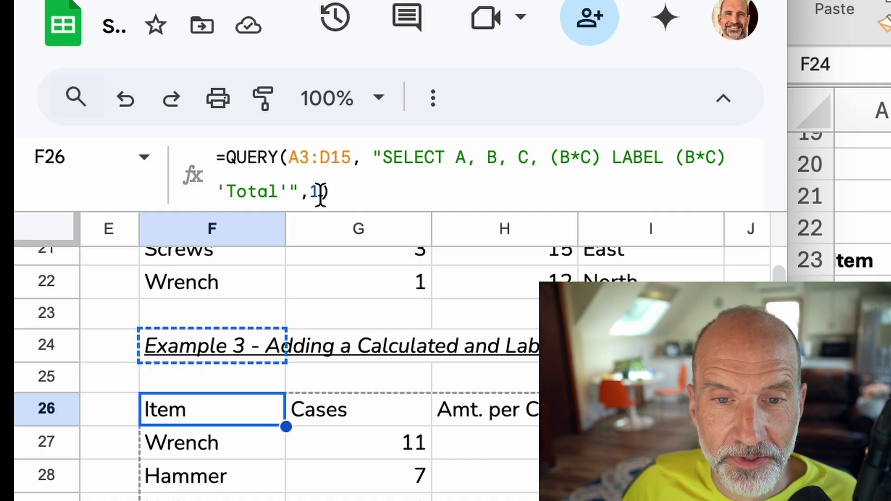
pyautogui.click(314, 193)
pyautogui.doubleClick(310, 193)
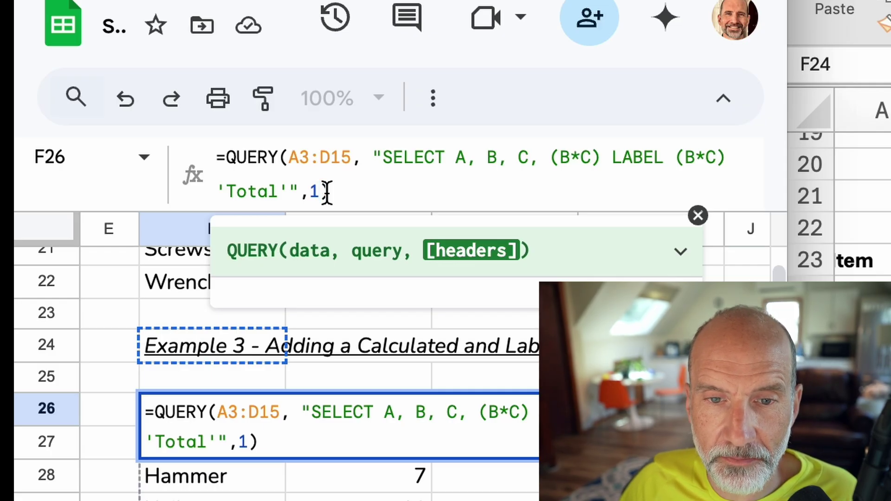
pyautogui.press('Return')
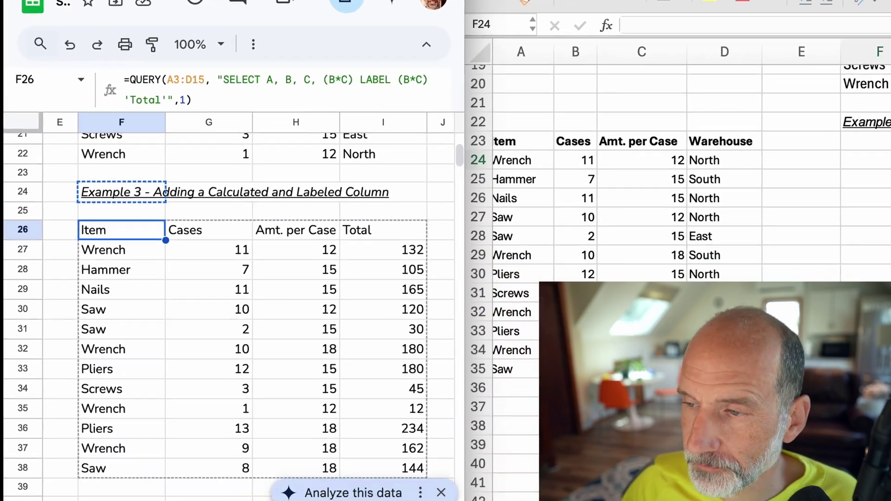
pyautogui.click(664, 114)
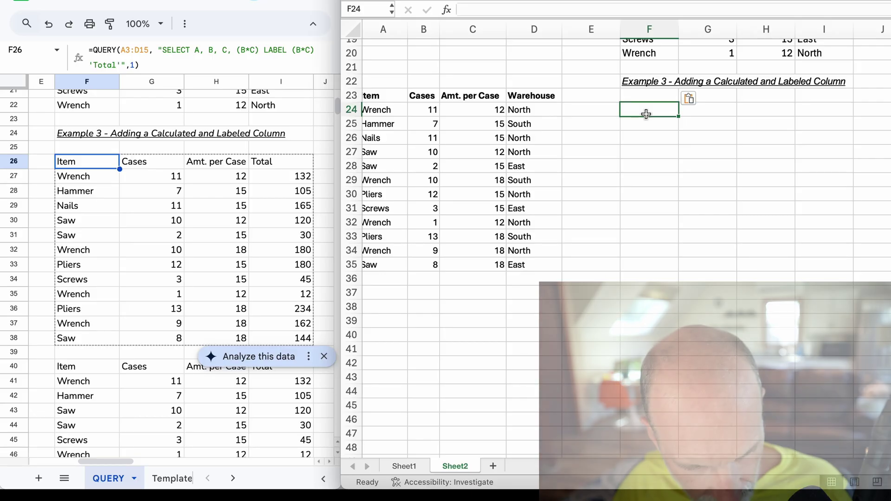
pyautogui.click(404, 466)
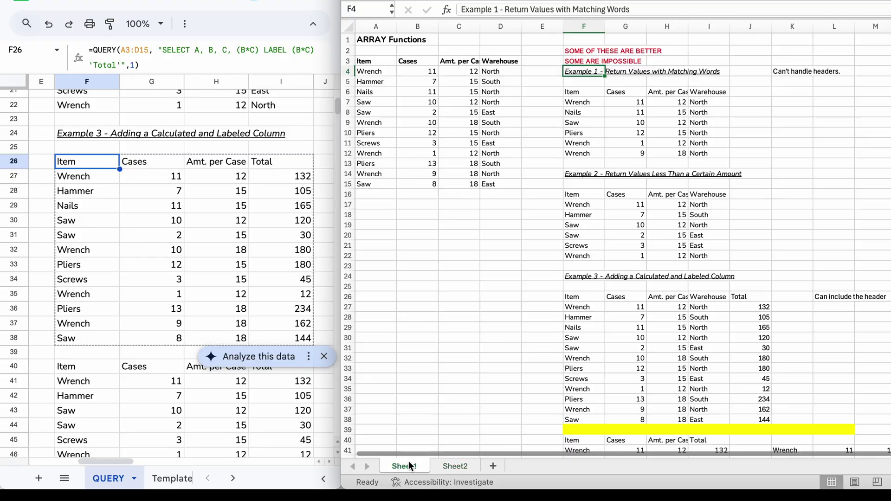
# Copy the HSTACK formula from Google Sheets F26 and paste it into Excel F24
pyautogui.click(585, 300)
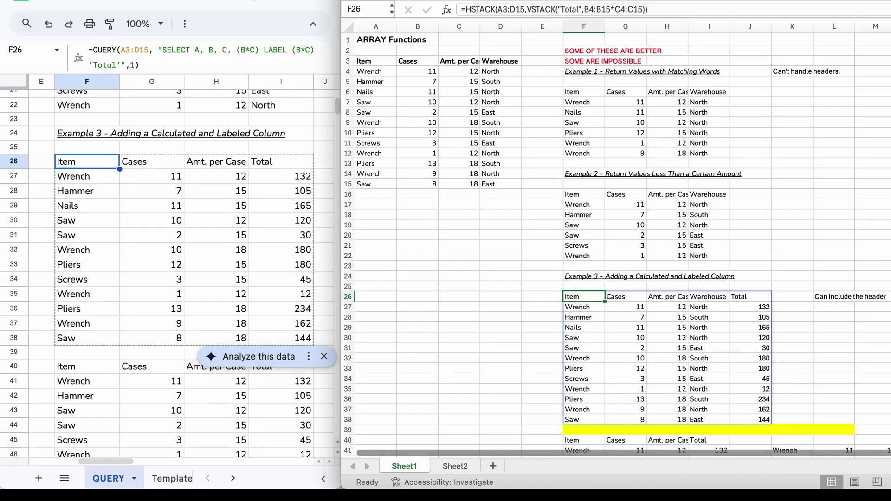
pyautogui.moveTo(647, 9); pyautogui.dragTo(458, 13)
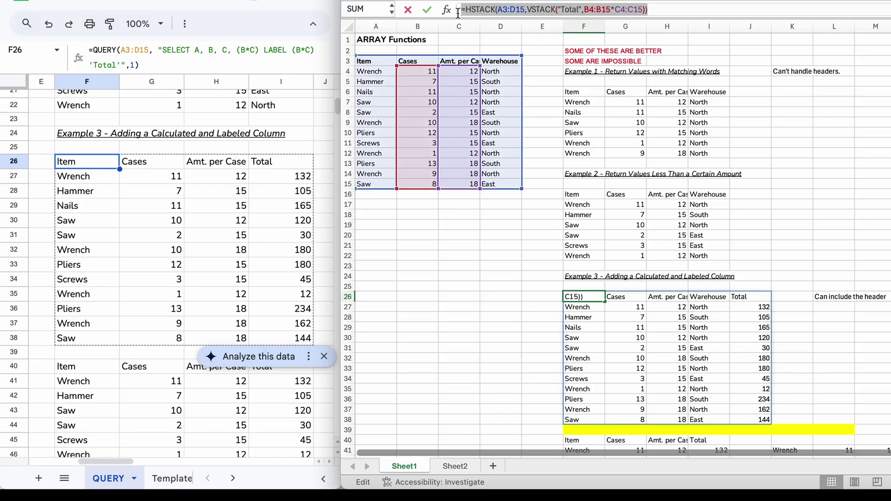
pyautogui.press('Escape')
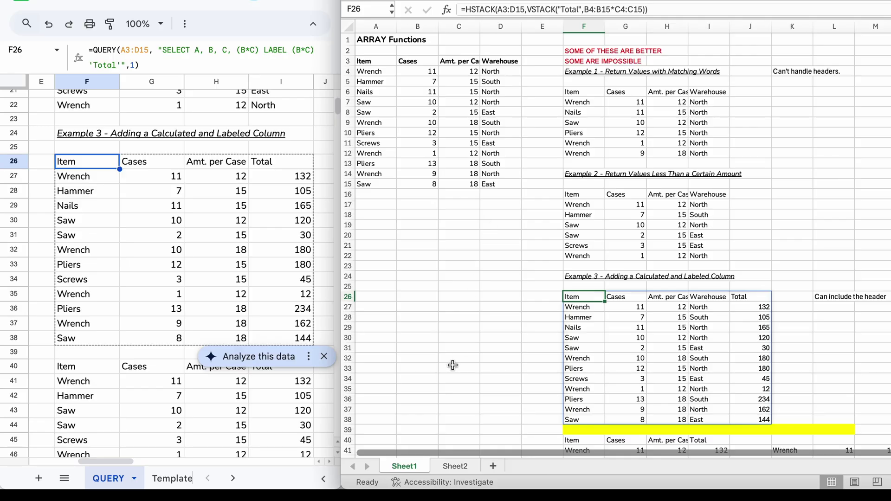
pyautogui.click(461, 465)
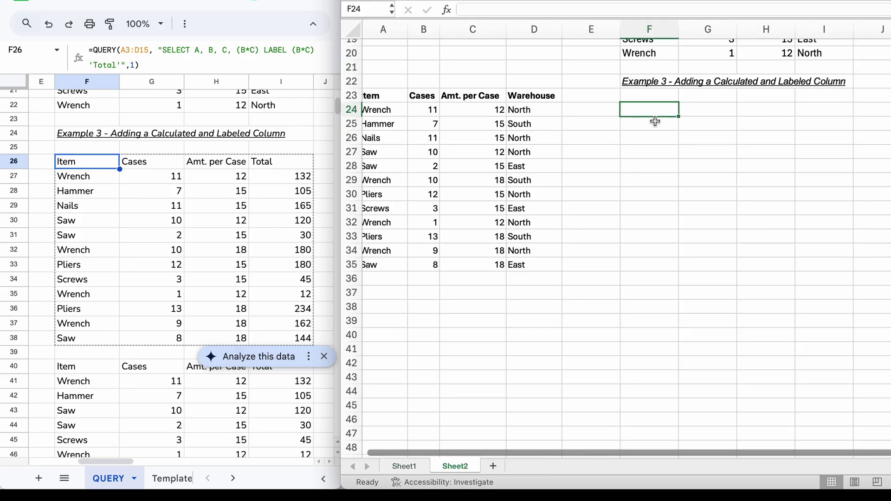
pyautogui.hotkey('ctrl', 'v')
# Adjust and commit =HSTACK(A23:D35,VSTACK("Total",B24:B35*C24:C35)) in F24
pyautogui.doubleClick(668, 110)
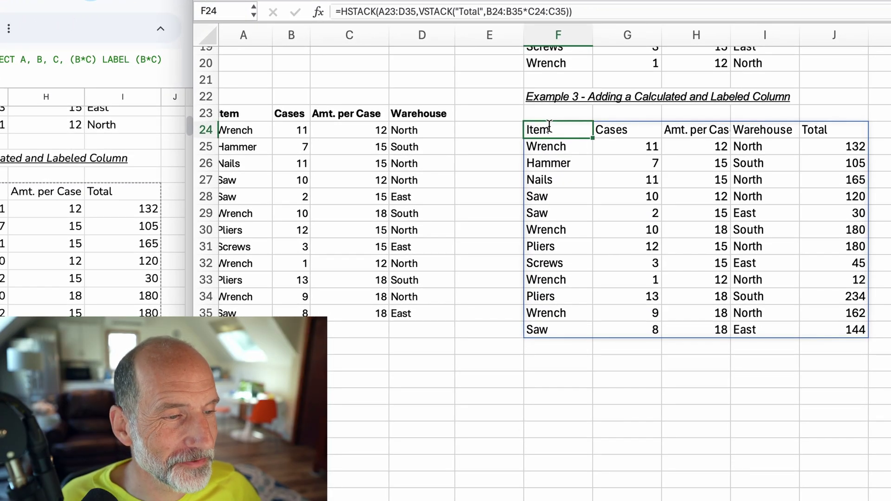
pyautogui.doubleClick(556, 128)
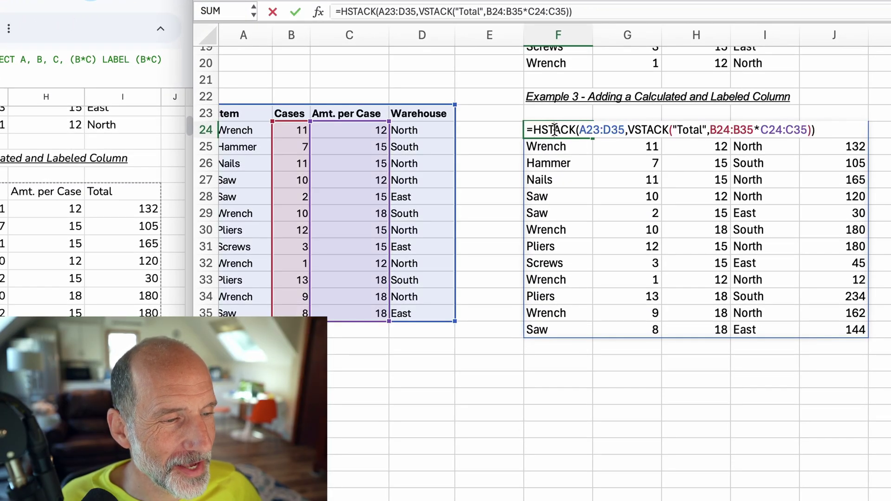
pyautogui.click(543, 129)
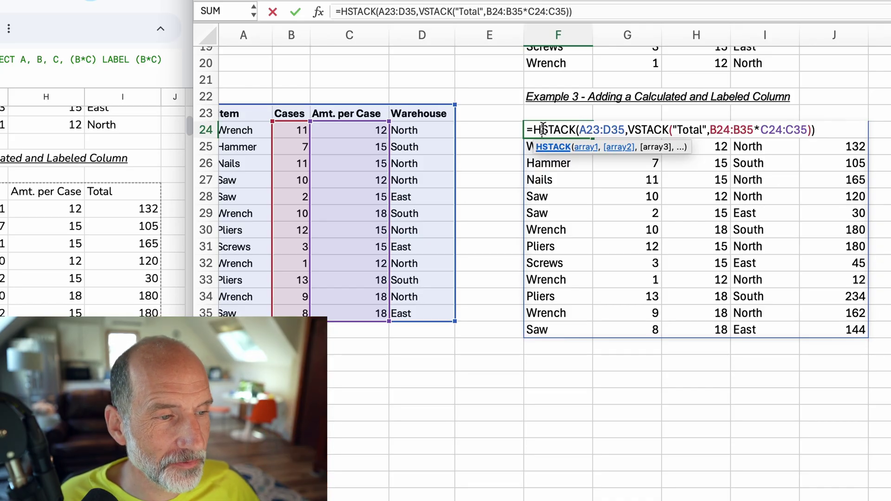
pyautogui.click(585, 131)
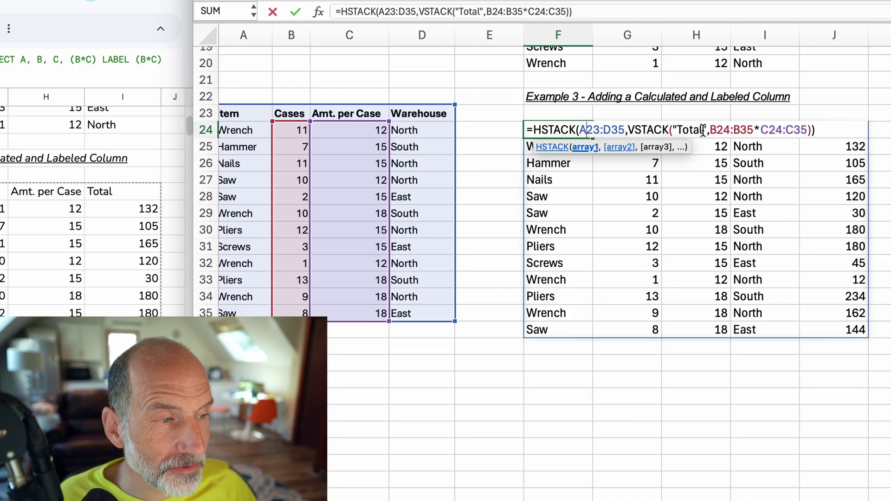
pyautogui.click(635, 130)
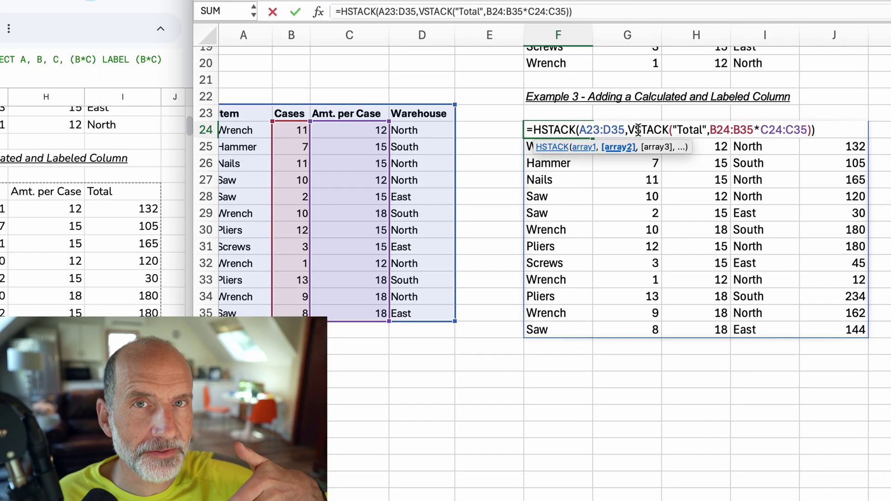
pyautogui.click(691, 130)
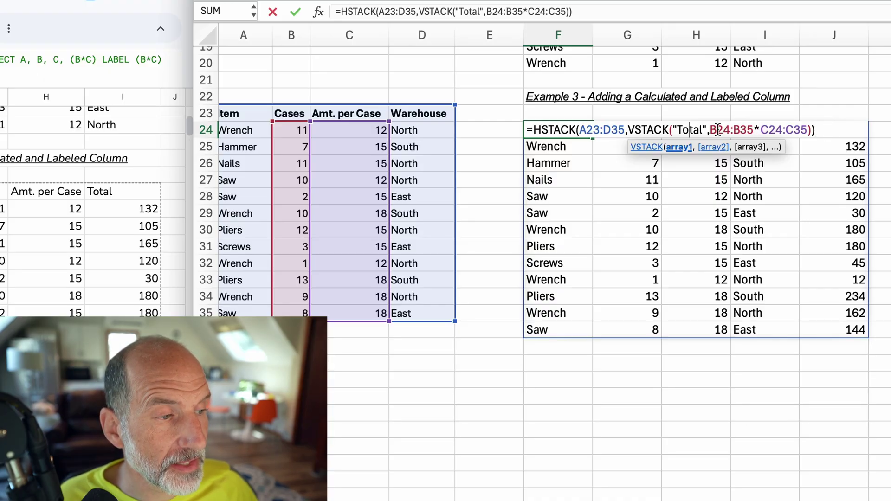
pyautogui.moveTo(711, 131); pyautogui.dragTo(789, 130)
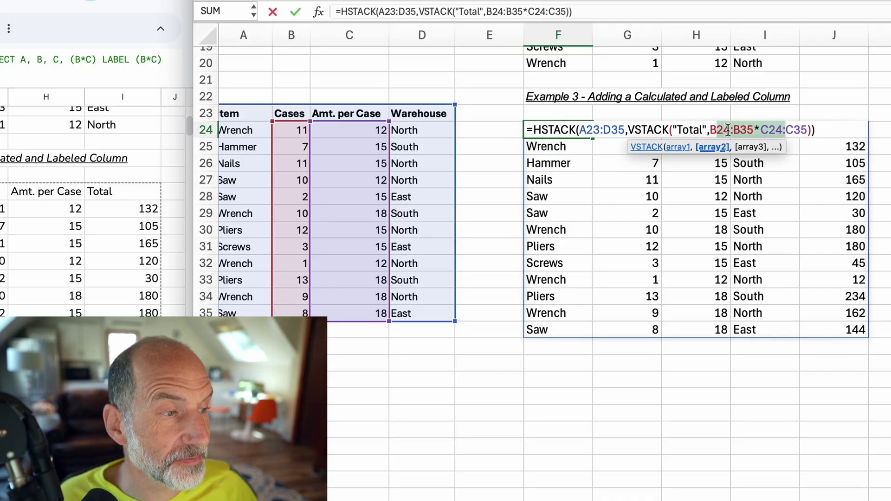
pyautogui.press('Return')
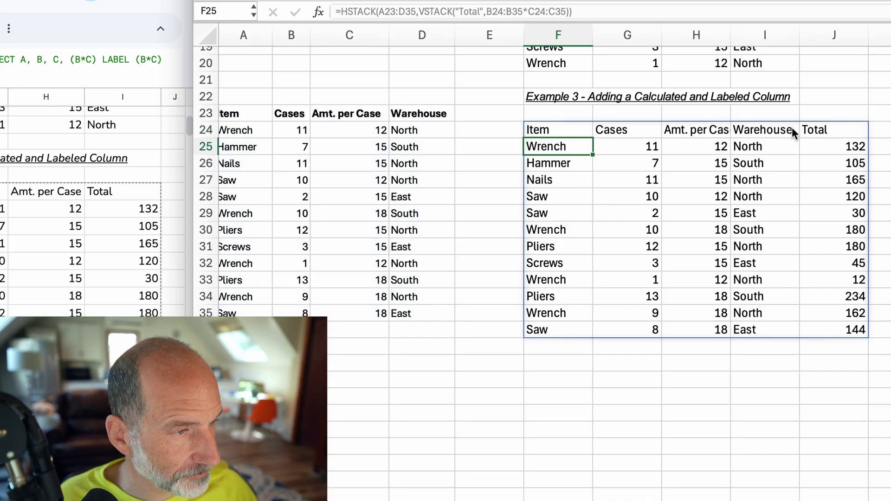
pyautogui.click(837, 131)
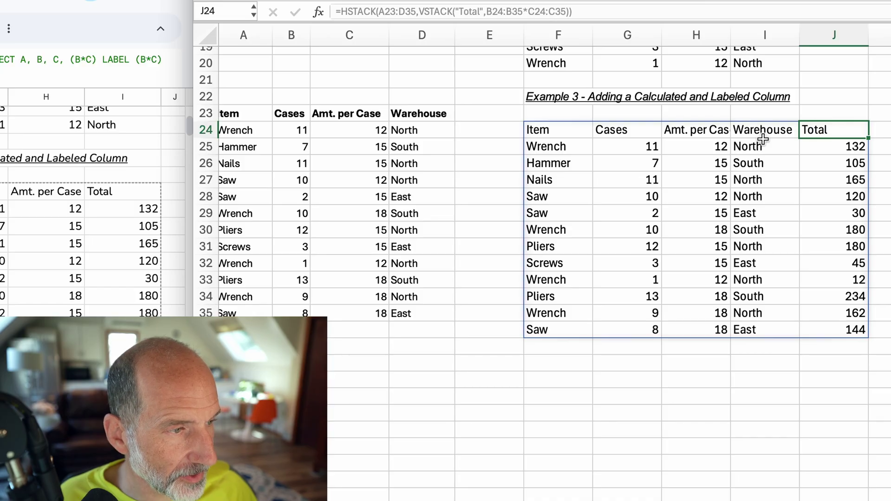
pyautogui.moveTo(558, 128); pyautogui.dragTo(760, 331)
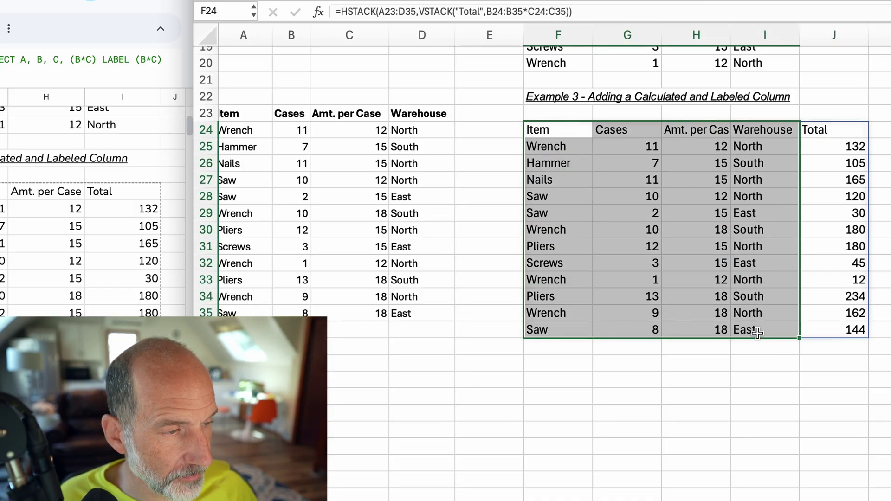
pyautogui.click(844, 129)
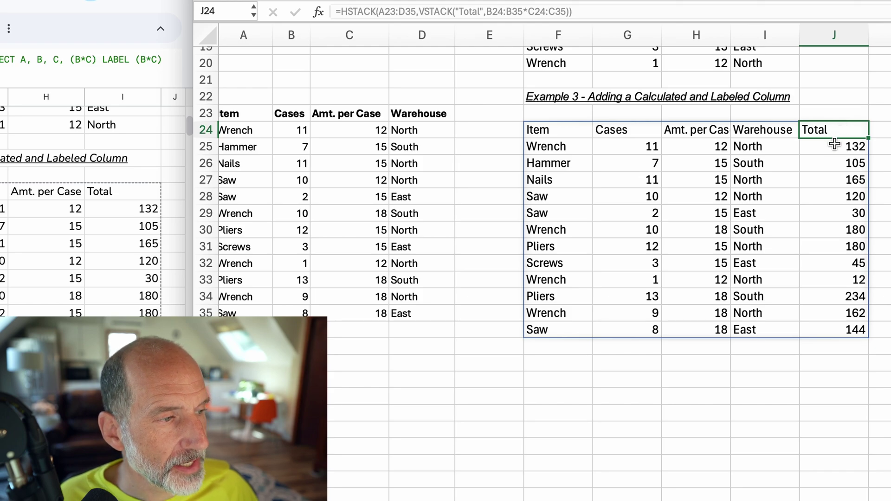
pyautogui.click(834, 145)
pyautogui.moveTo(836, 157); pyautogui.dragTo(847, 330)
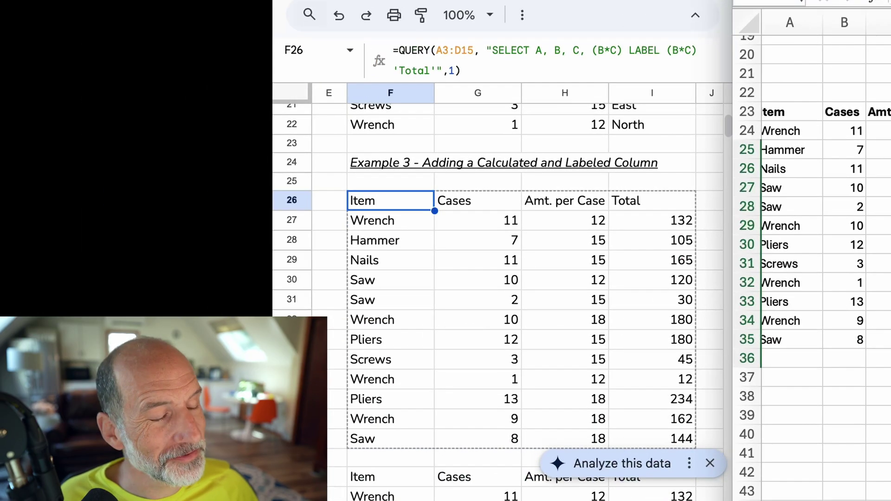
pyautogui.doubleClick(398, 203)
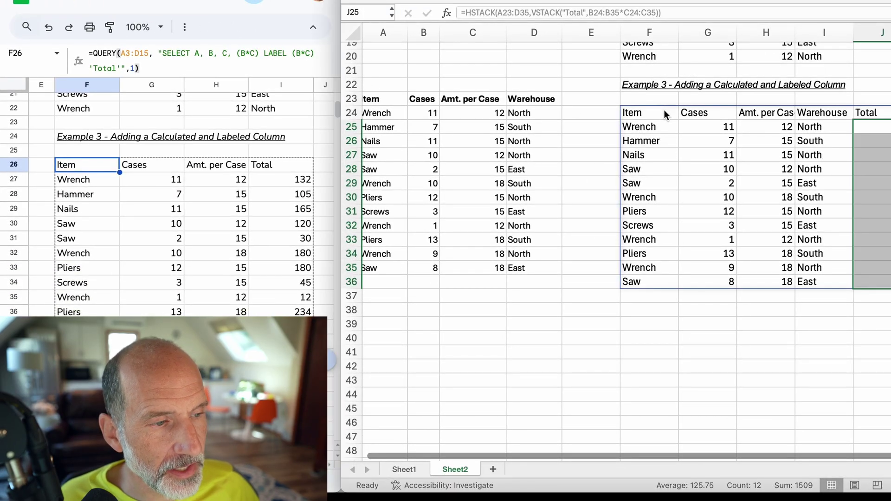
pyautogui.click(664, 110)
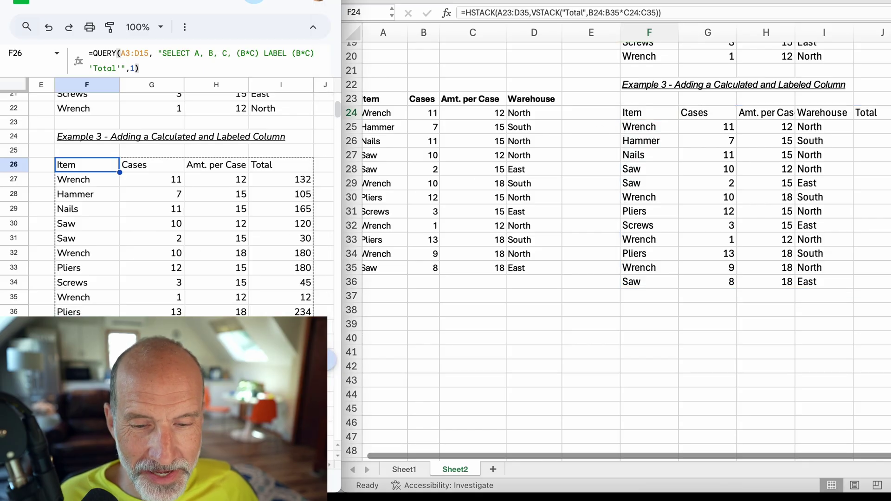
pyautogui.scroll(-5, 144, 249)
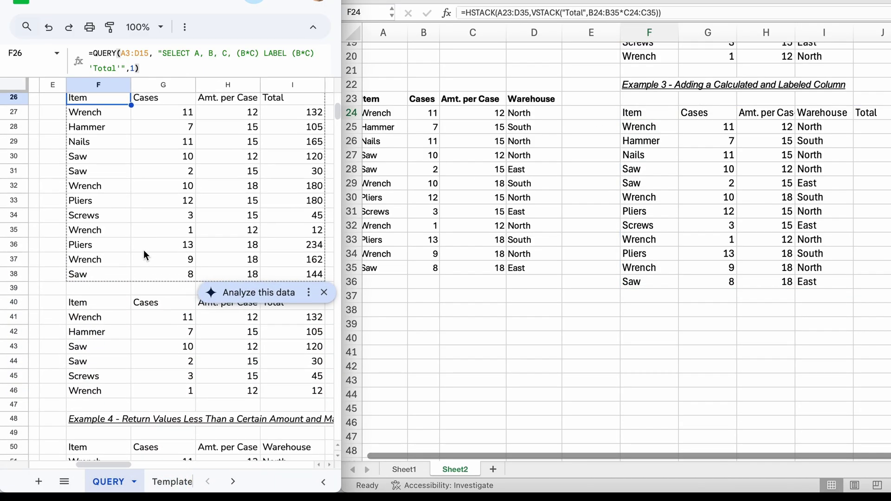
# Close the data-analysis suggestion and inspect F40's QUERY results for Cases, Amt. per Case and Total
pyautogui.scroll(-3, 143, 250)
pyautogui.click(323, 178)
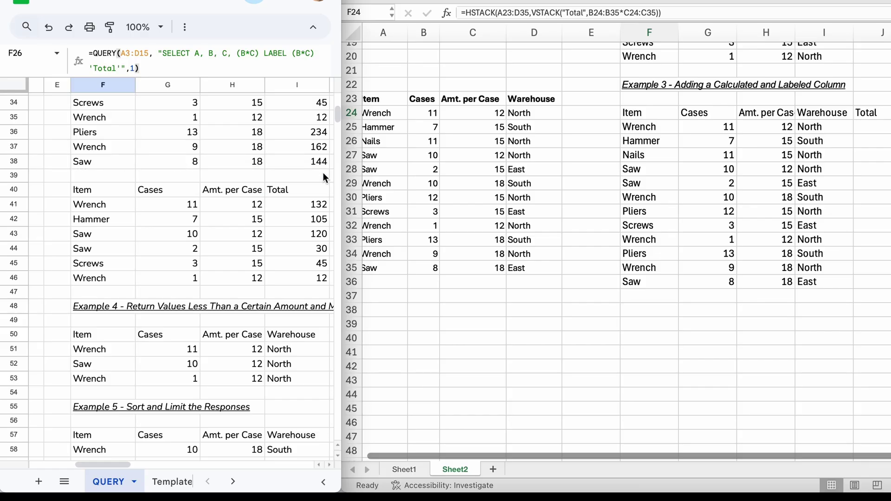
pyautogui.click(90, 188)
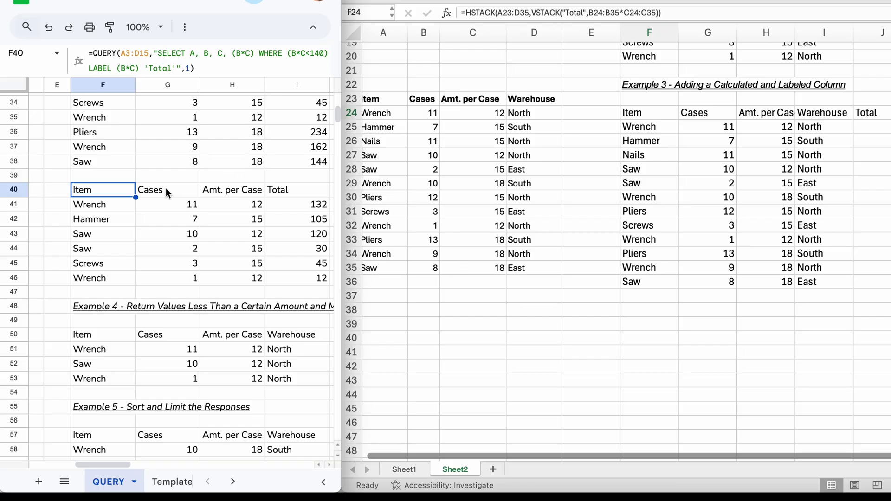
pyautogui.moveTo(165, 188); pyautogui.dragTo(266, 248)
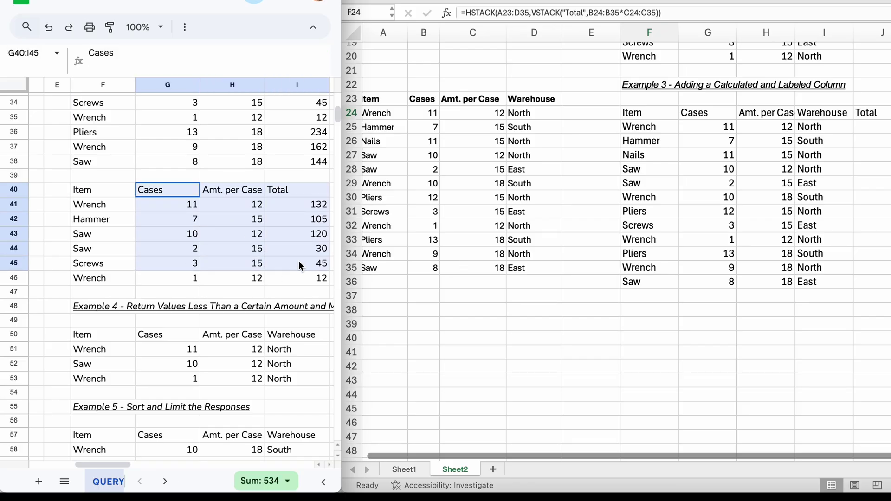
# Inspect Example 4's QUERY formula in F50, then move on to Example 5's sort-and-limit results
pyautogui.scroll(-4, 299, 265)
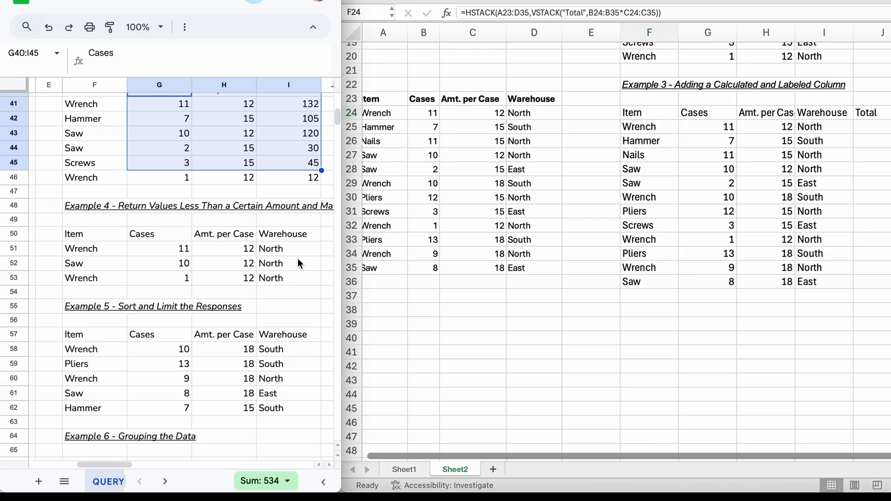
pyautogui.click(104, 205)
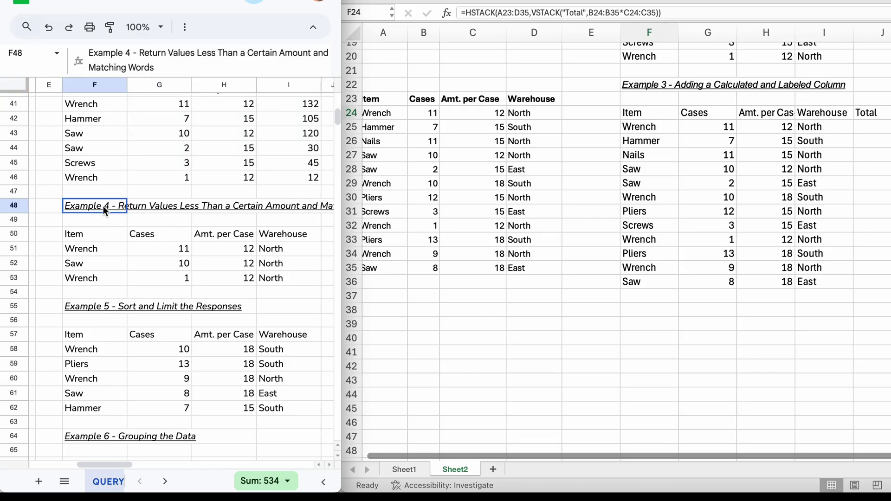
pyautogui.click(102, 232)
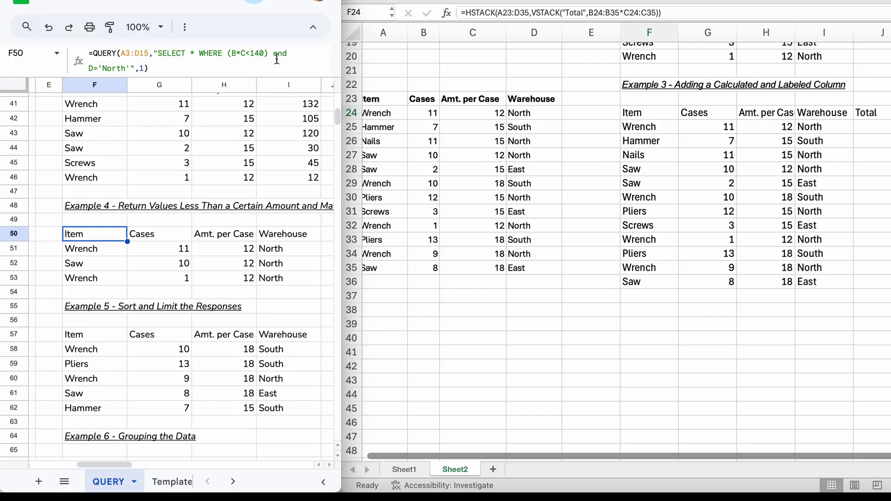
pyautogui.click(113, 68)
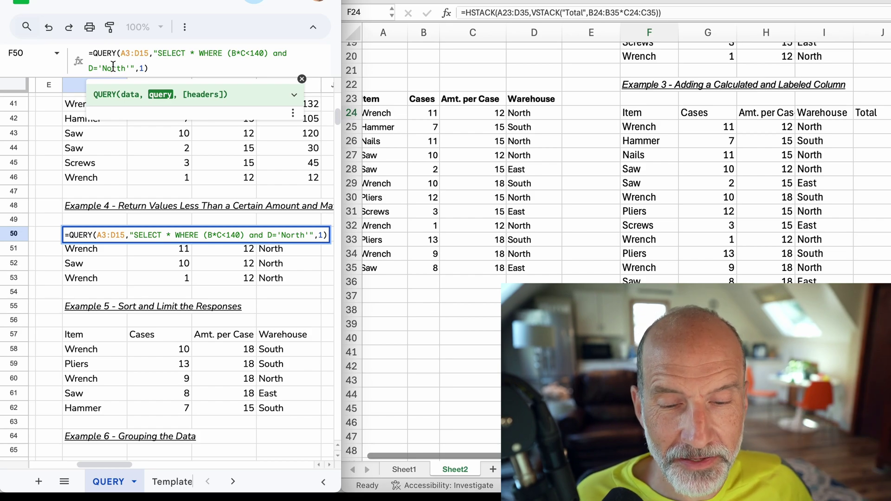
pyautogui.click(117, 218)
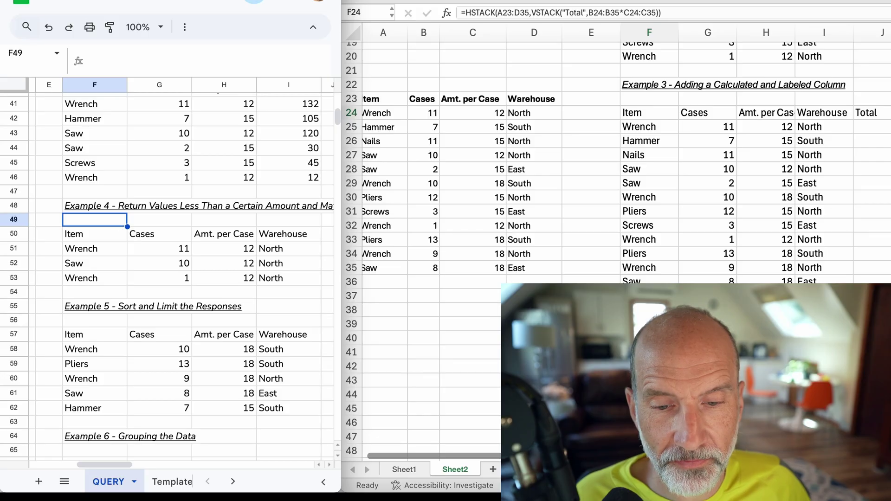
pyautogui.scroll(-3, 168, 270)
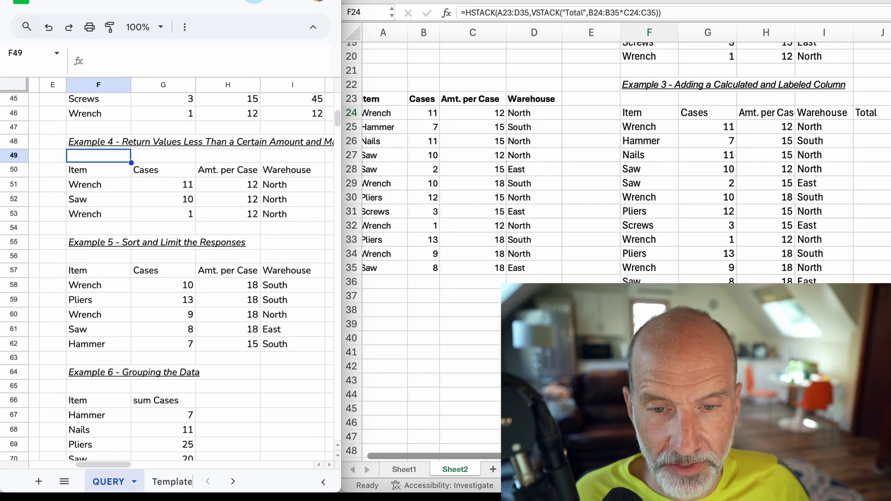
pyautogui.scroll(-4, 167, 270)
pyautogui.hscroll(1, 167, 270)
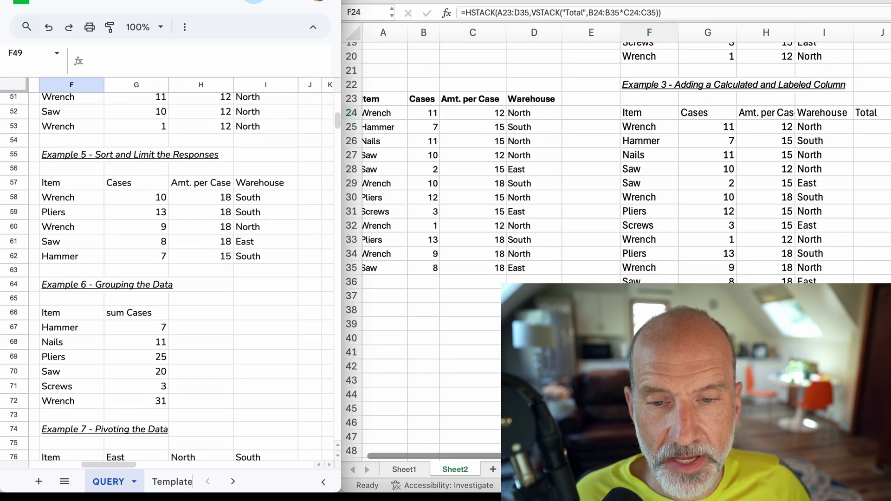
pyautogui.scroll(-2, 122, 263)
pyautogui.hscroll(-1, 122, 262)
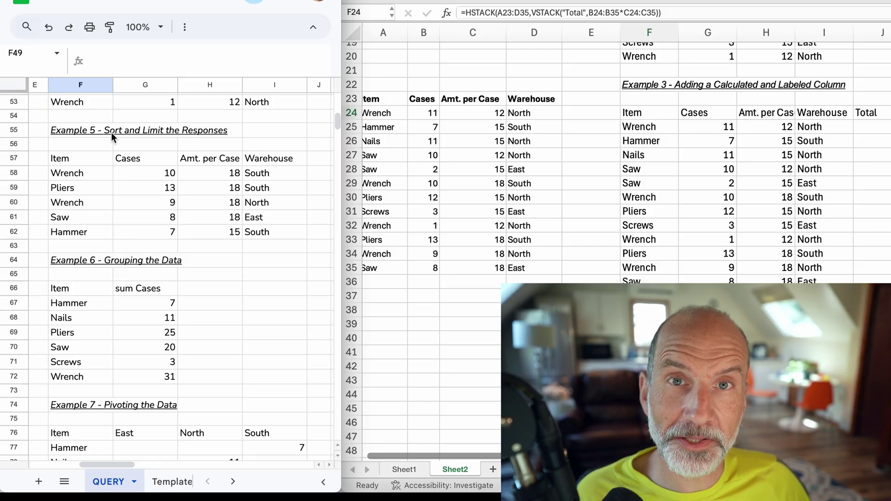
pyautogui.click(93, 161)
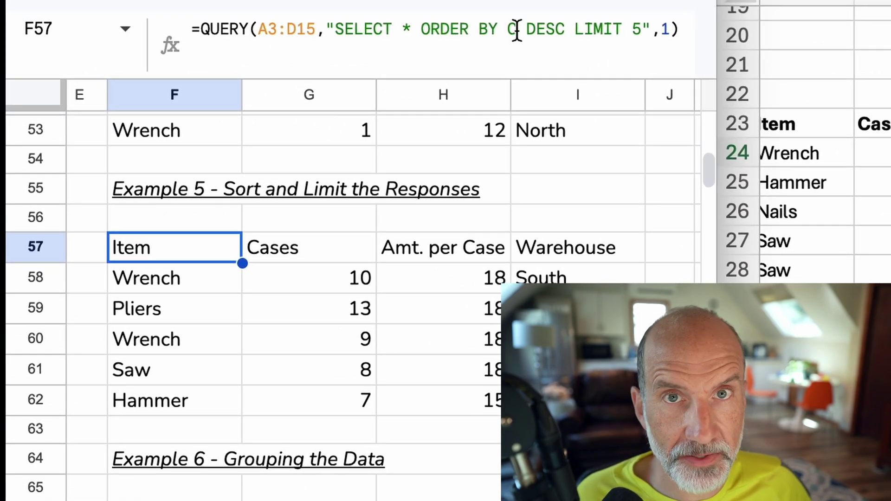
pyautogui.click(547, 30)
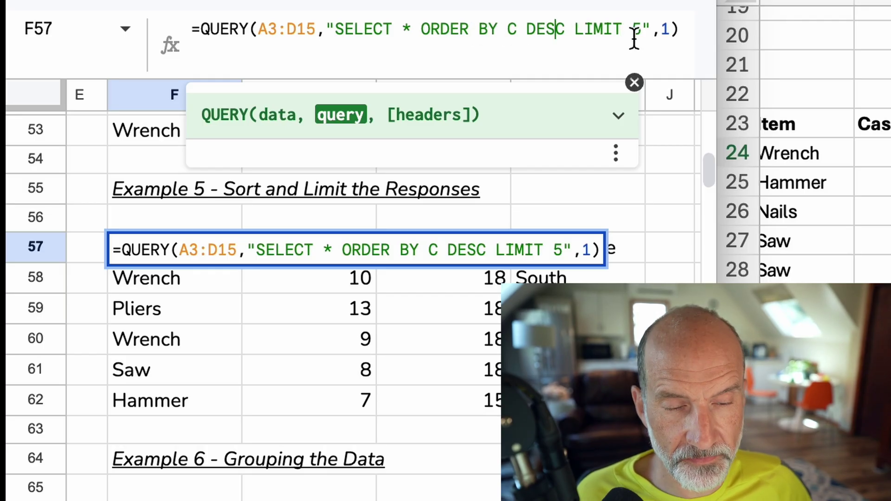
pyautogui.press('Escape')
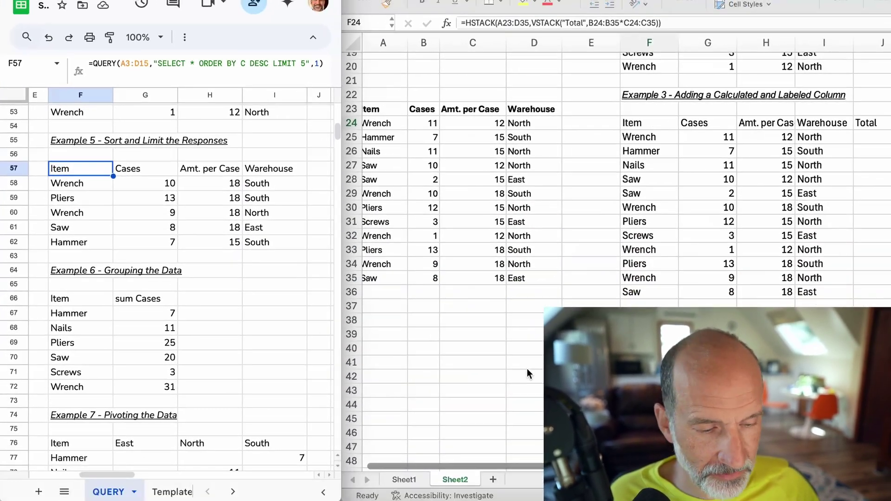
# Check F42's =TAKE(SORT(A24:D35,3,-1),5): column 3, descending, top 5 rows; then commit it
pyautogui.click(650, 362)
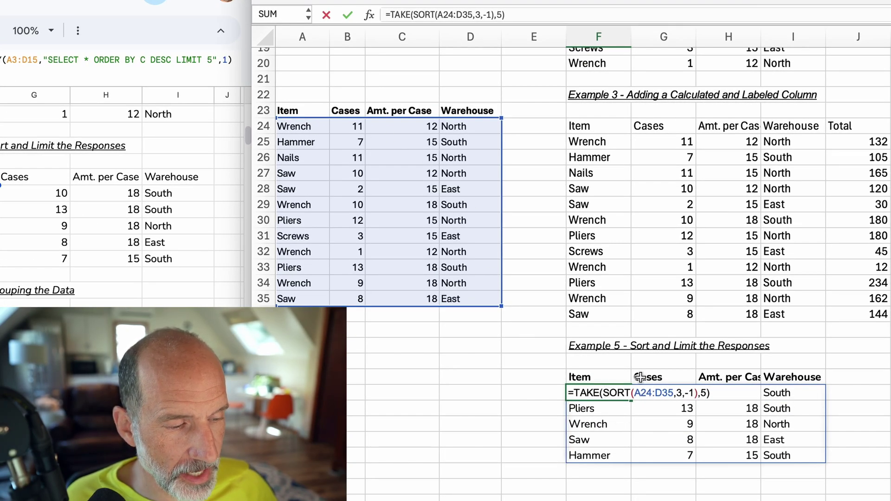
pyautogui.click(571, 395)
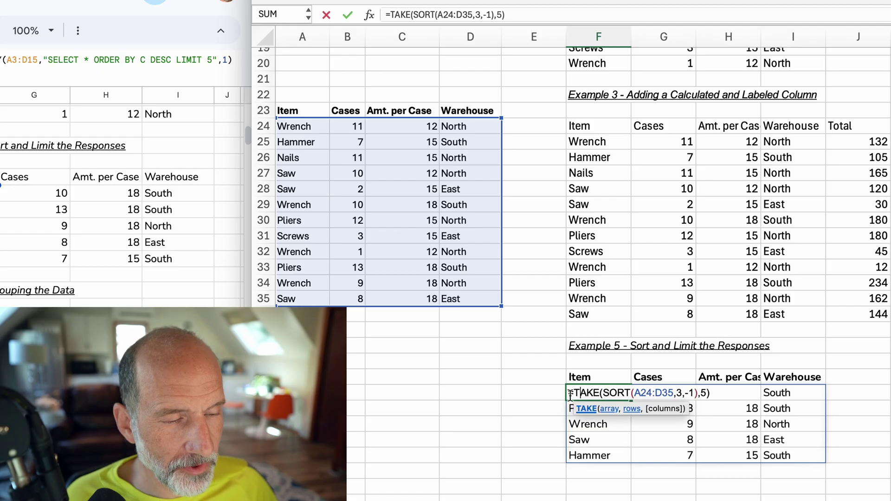
pyautogui.press('Right')
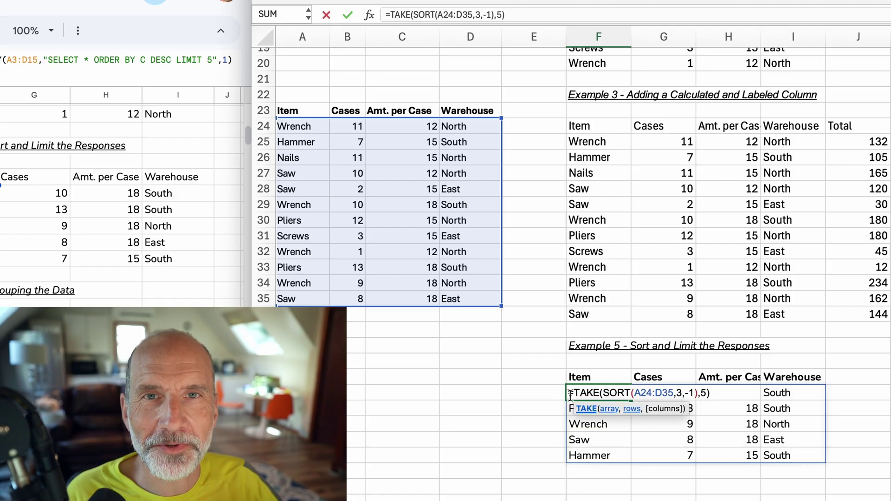
pyautogui.doubleClick(704, 392)
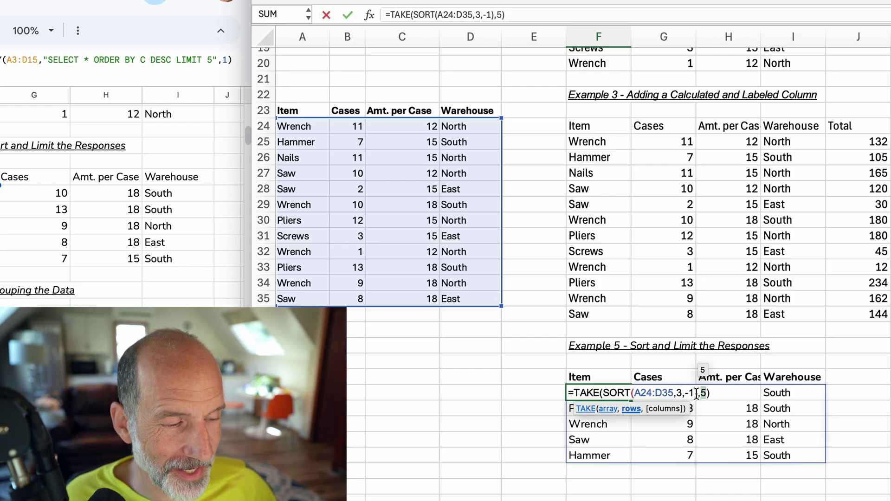
pyautogui.click(585, 391)
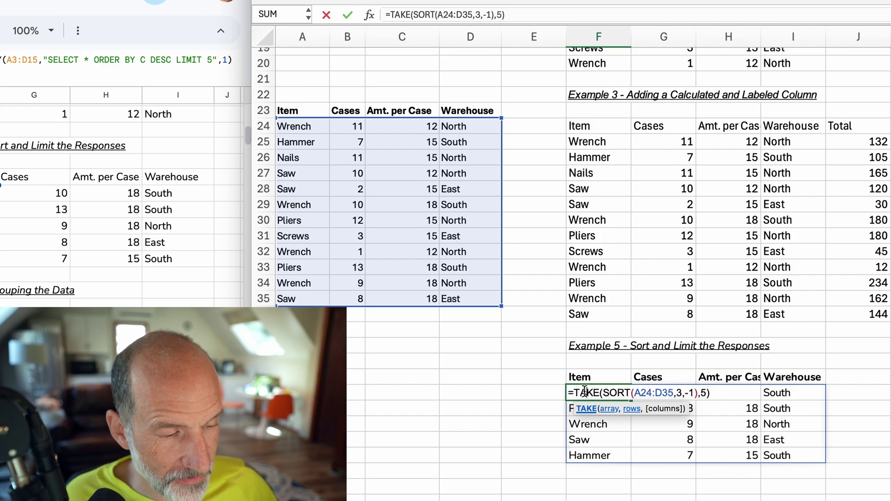
pyautogui.click(617, 391)
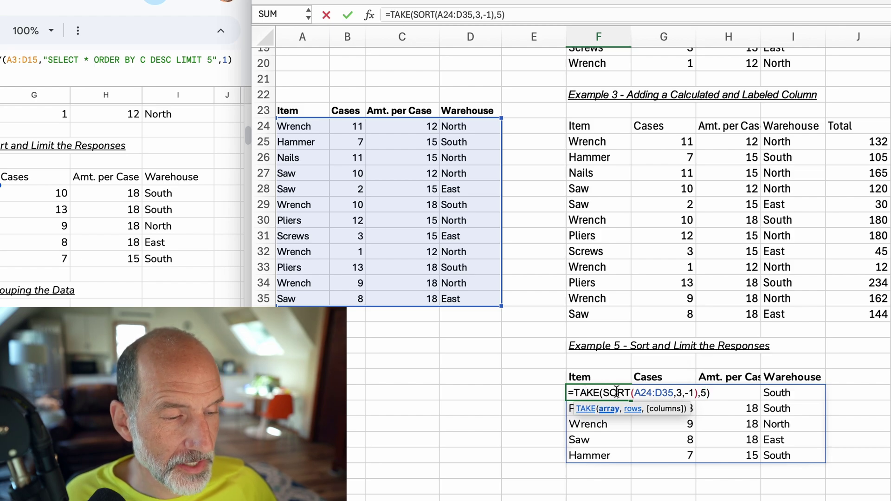
pyautogui.click(679, 393)
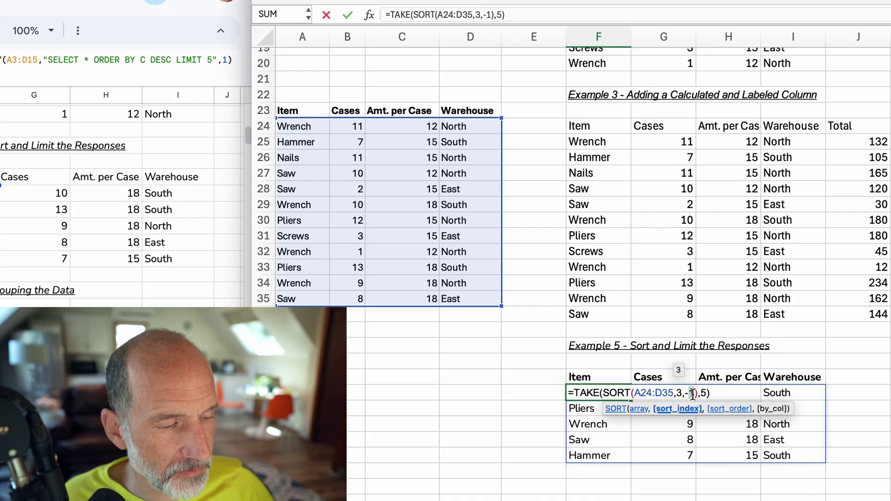
pyautogui.click(692, 393)
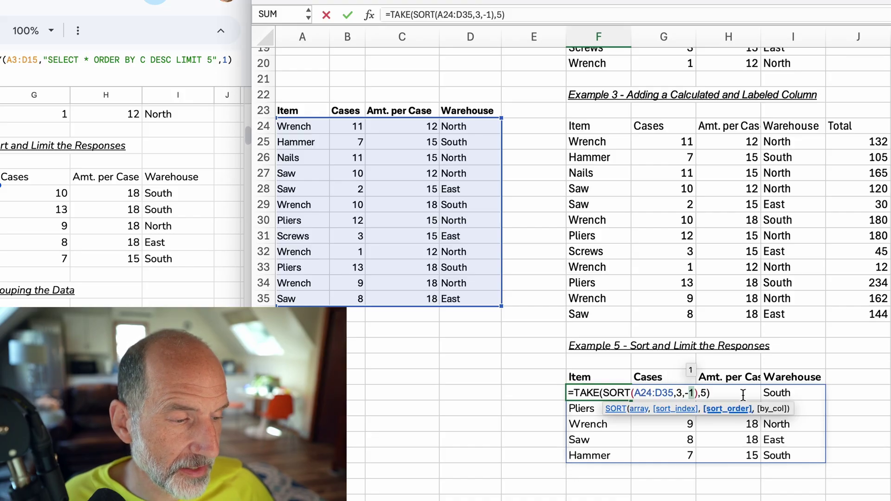
pyautogui.press('Return')
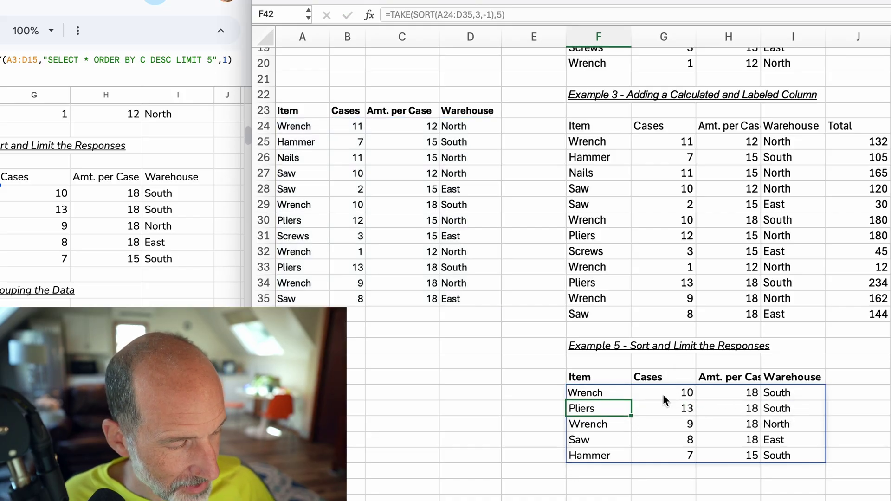
# Copy the 'Example 6 - Grouping the Data' heading from Google Sheets and begin editing Excel cell F47
pyautogui.moveTo(585, 393); pyautogui.dragTo(768, 455)
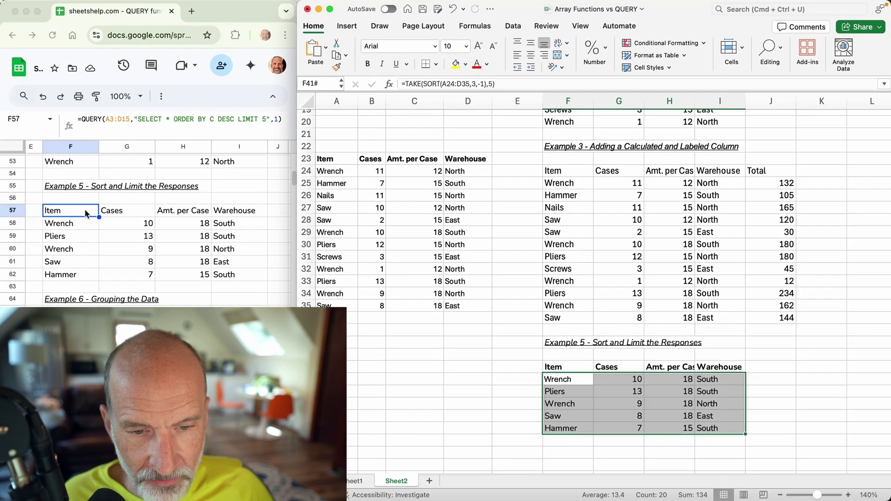
pyautogui.click(36, 193)
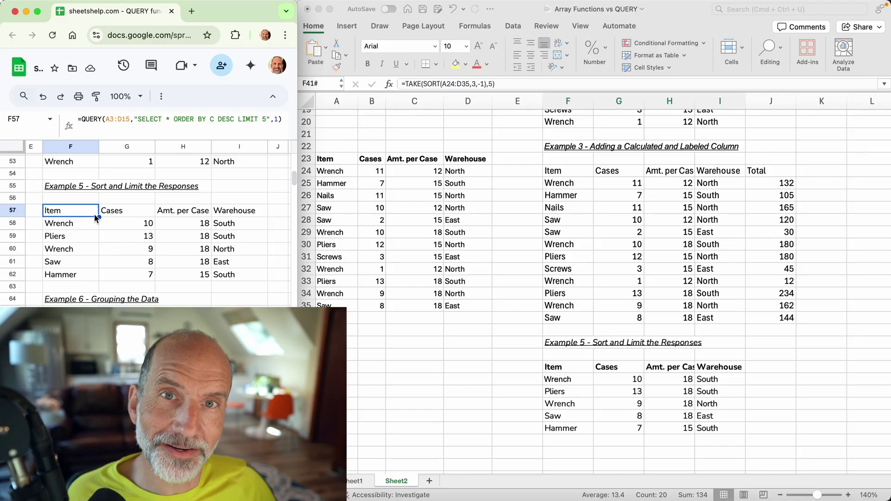
pyautogui.scroll(-5, 95, 219)
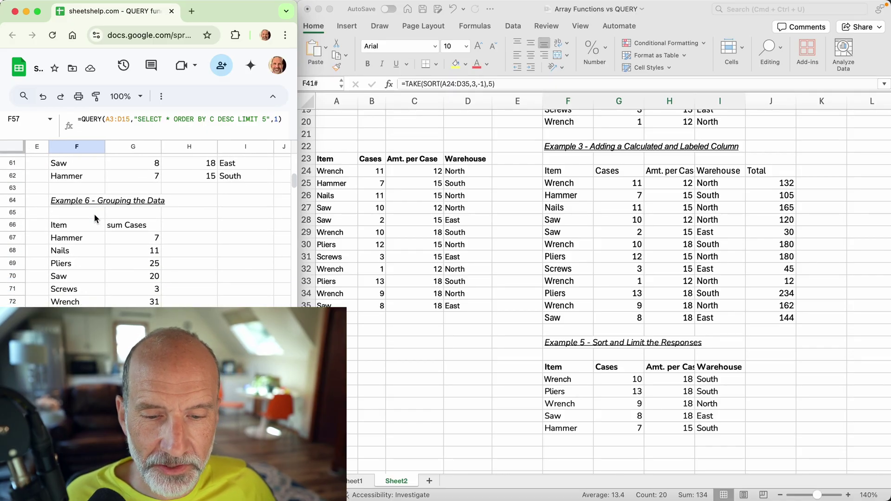
pyautogui.scroll(-1, 94, 214)
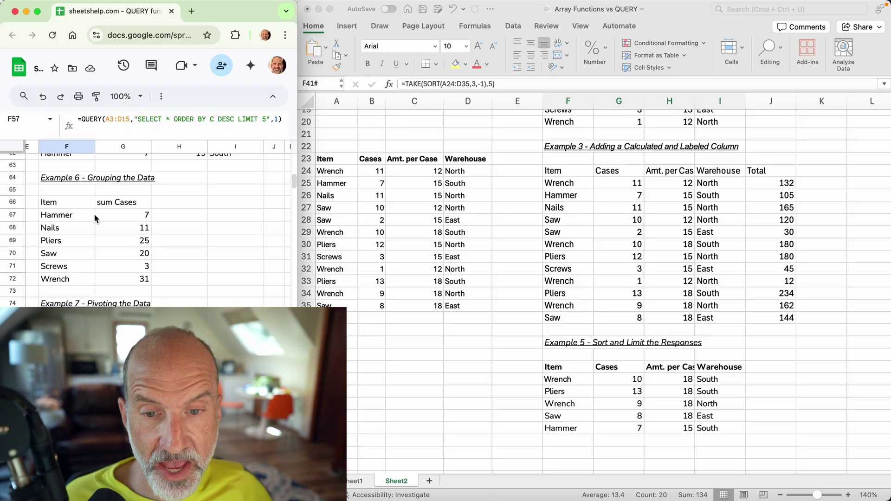
pyautogui.click(75, 179)
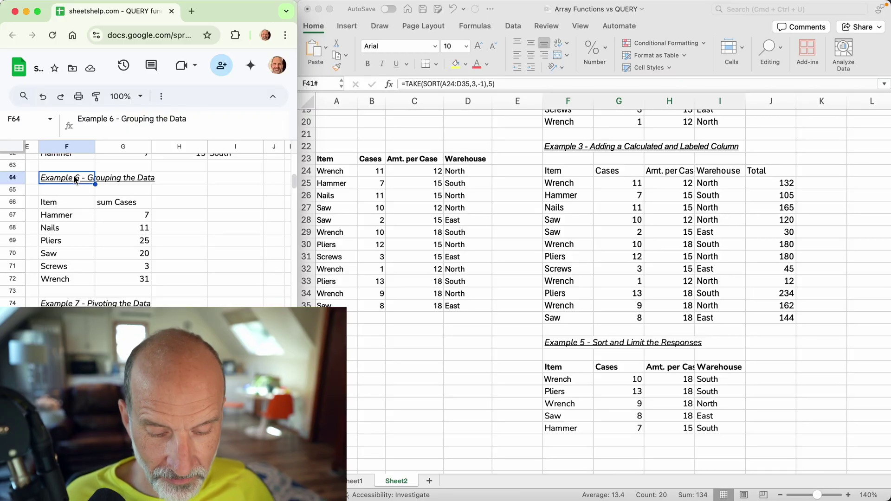
pyautogui.press('super+c')
pyautogui.click(575, 458)
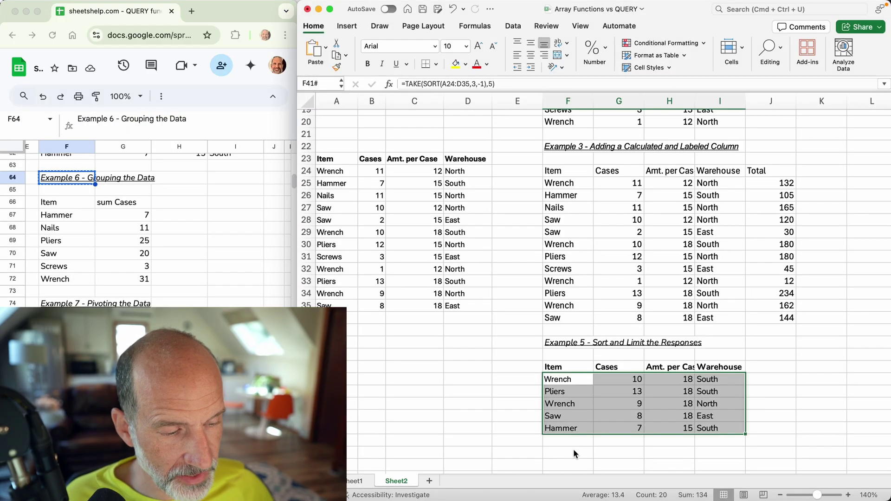
pyautogui.doubleClick(573, 449)
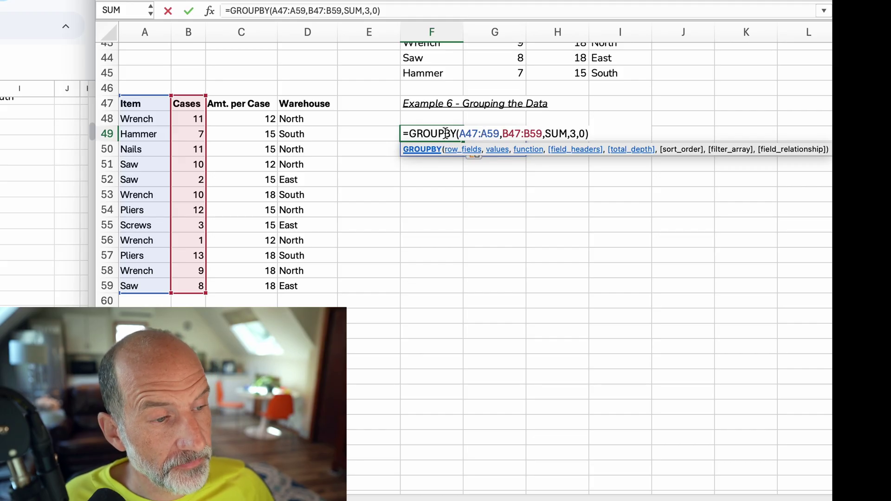
# Step through F49's GROUPBY arguments A47:A59, B47:B59, SUM and the field-headers value 3
pyautogui.click(477, 134)
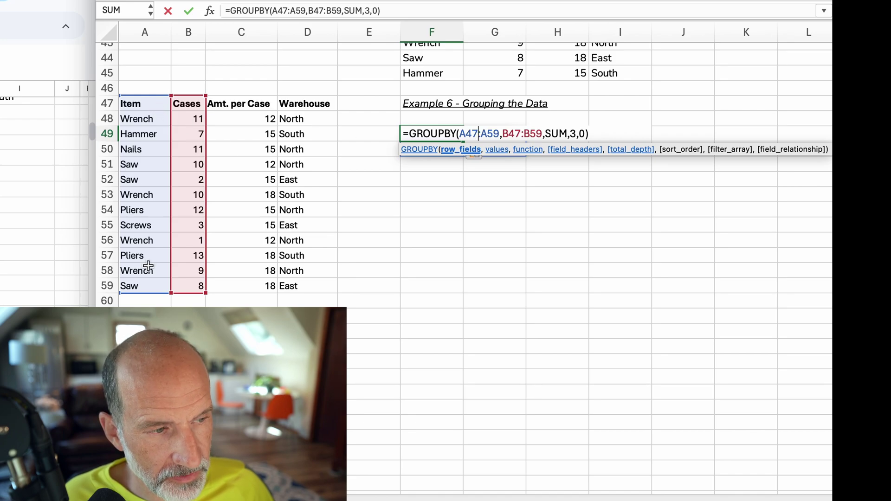
pyautogui.click(516, 133)
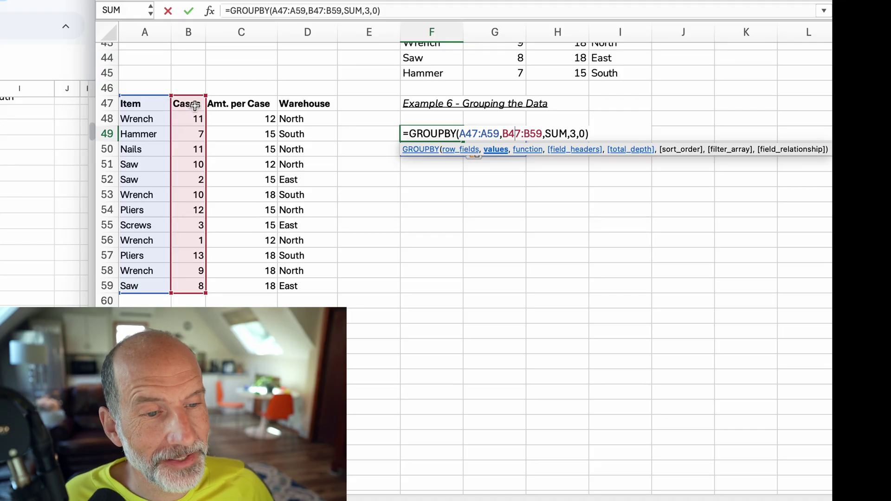
pyautogui.click(565, 135)
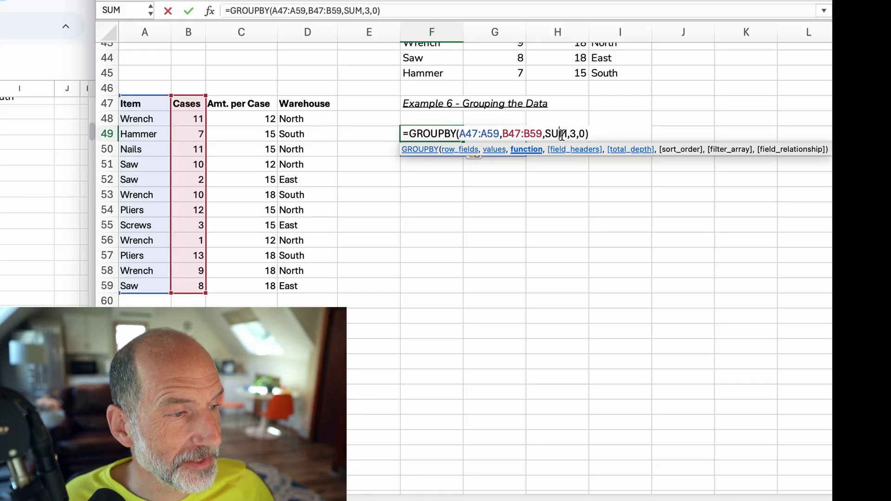
pyautogui.click(561, 135)
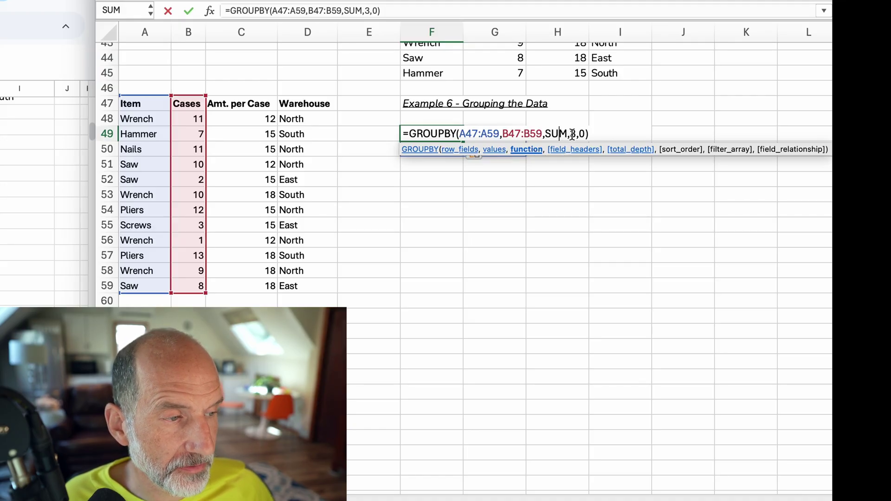
pyautogui.click(572, 135)
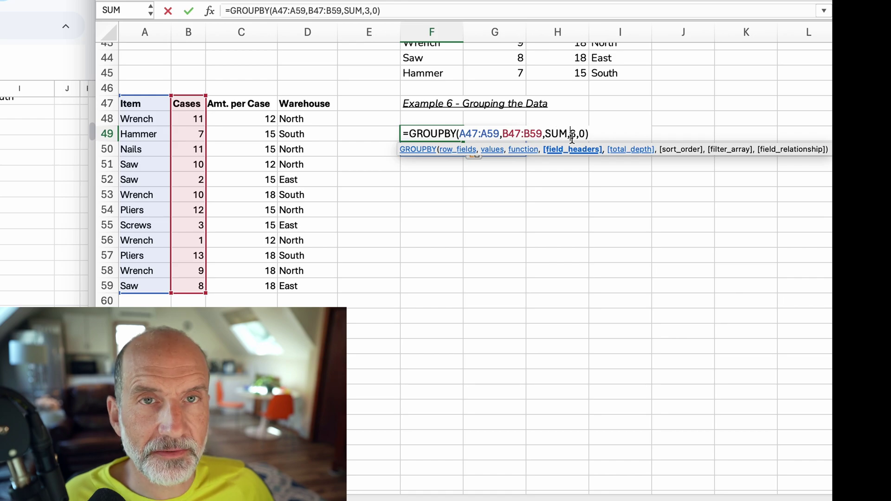
# Set F49's GROUPBY field-headers argument to '3 - Yes and show' and commit the formula
pyautogui.press('Delete')
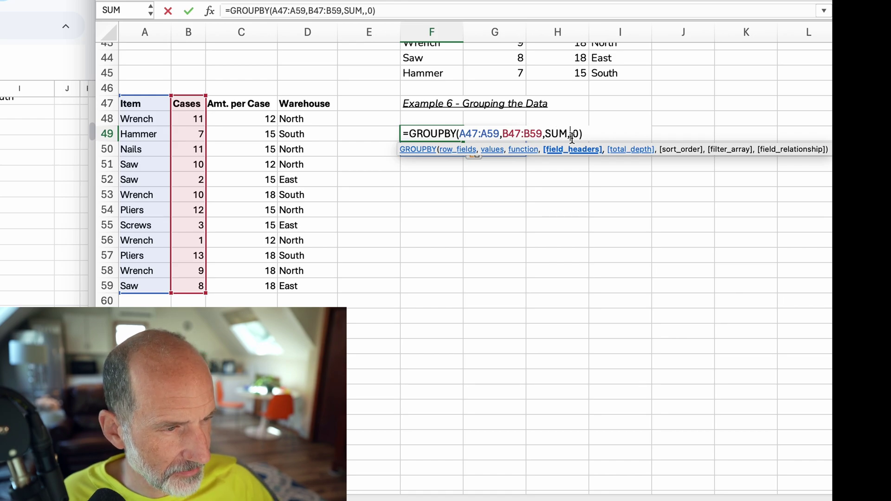
pyautogui.write('0')
pyautogui.press('BackSpace')
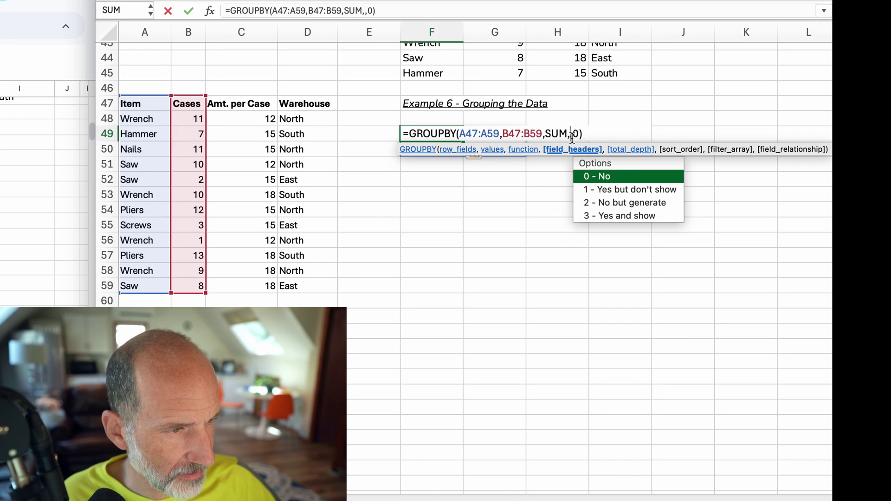
pyautogui.doubleClick(622, 215)
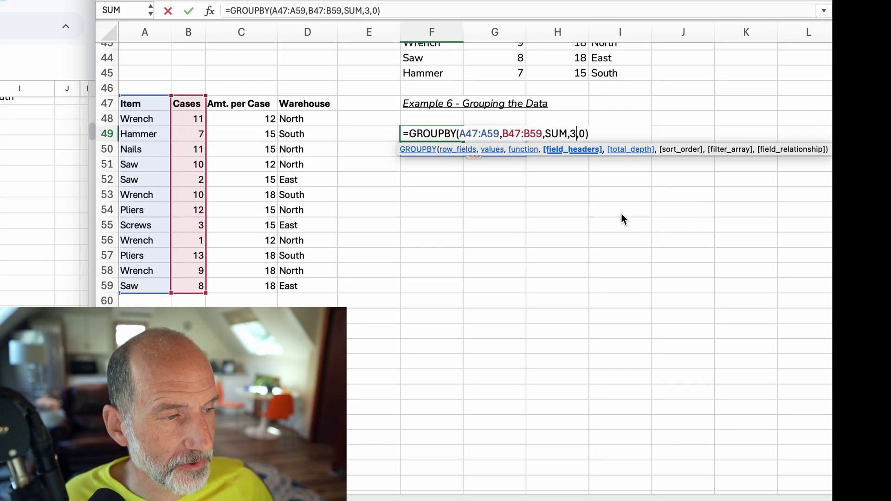
pyautogui.press('Right')
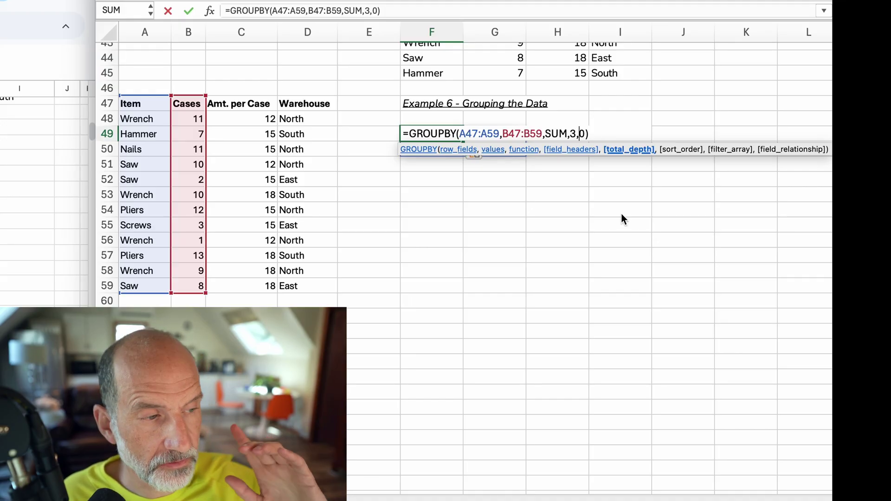
pyautogui.press('Right')
pyautogui.press('Right')
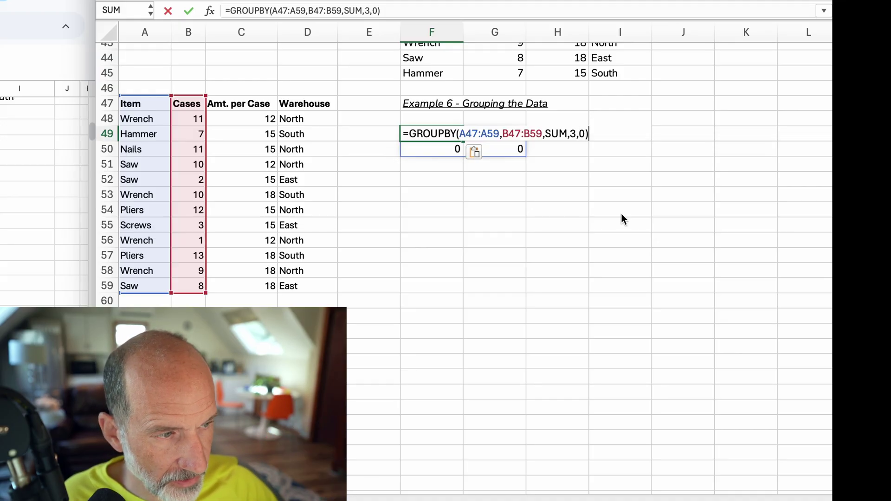
pyautogui.press('Return')
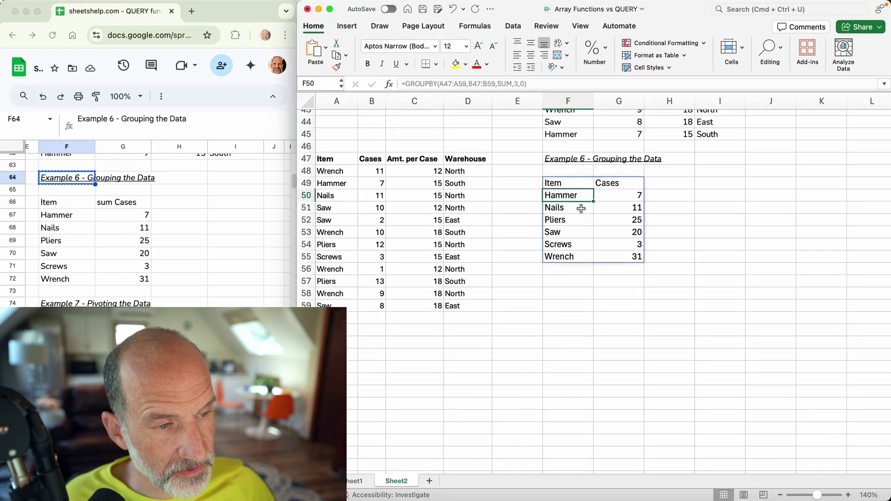
# Check Excel's grouped totals against the source Cases values, e.g. Hammer 7 and Nails 11
pyautogui.click(449, 166)
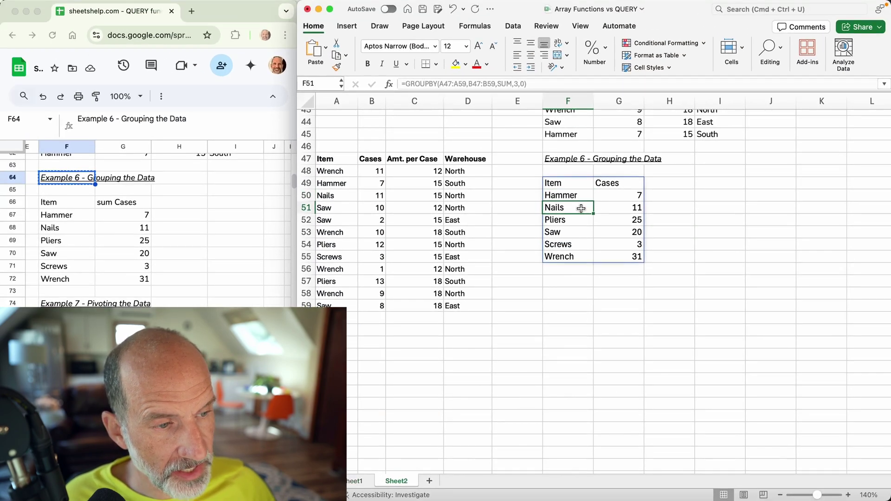
pyautogui.click(589, 195)
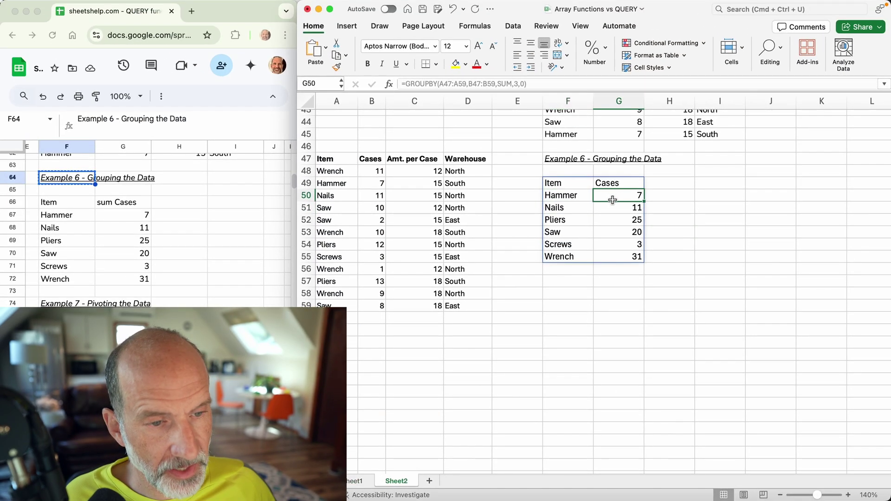
pyautogui.click(582, 207)
pyautogui.click(614, 213)
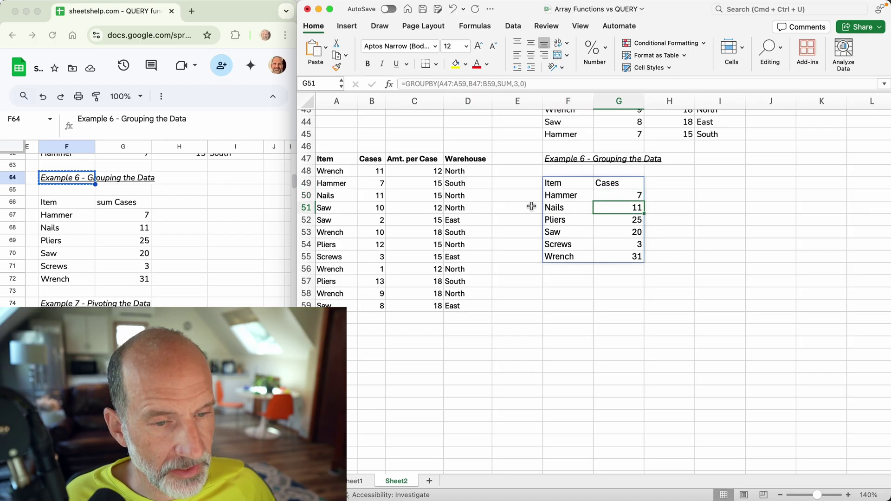
pyautogui.click(365, 186)
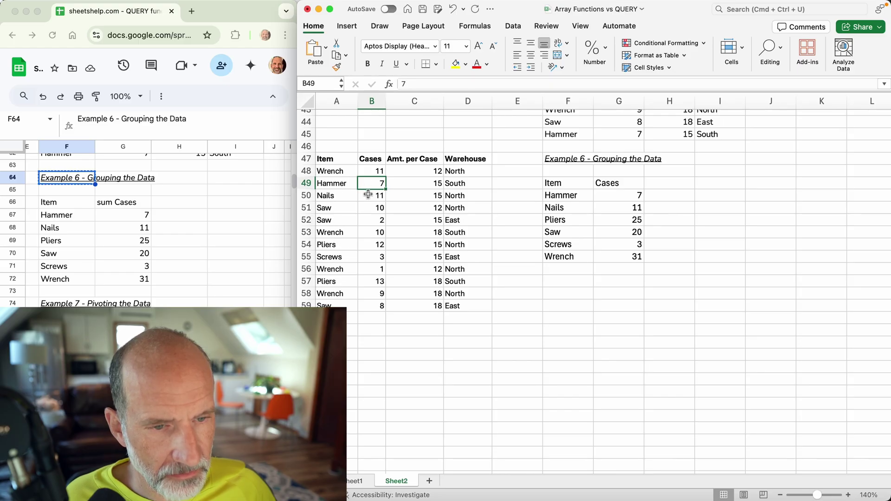
pyautogui.click(368, 195)
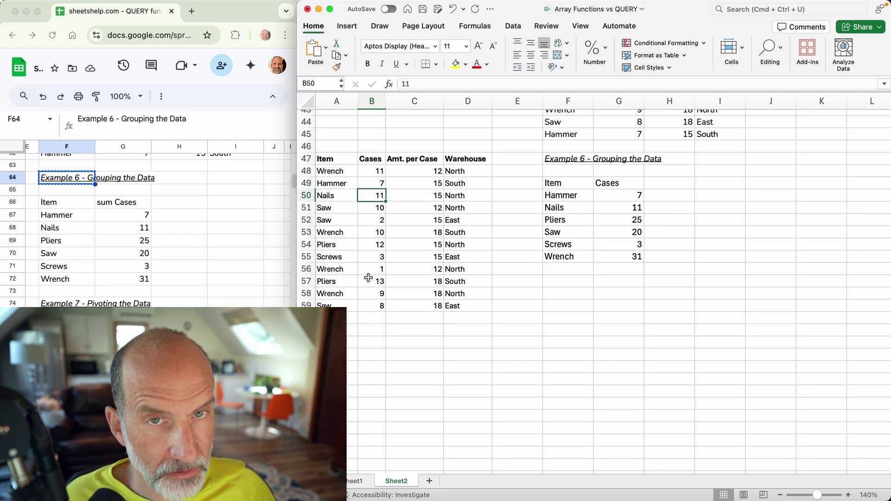
# Compare the Google Sheets QUERY in F66 and its summed Cases with Excel's GROUPBY in F49
pyautogui.press('super+Tab')
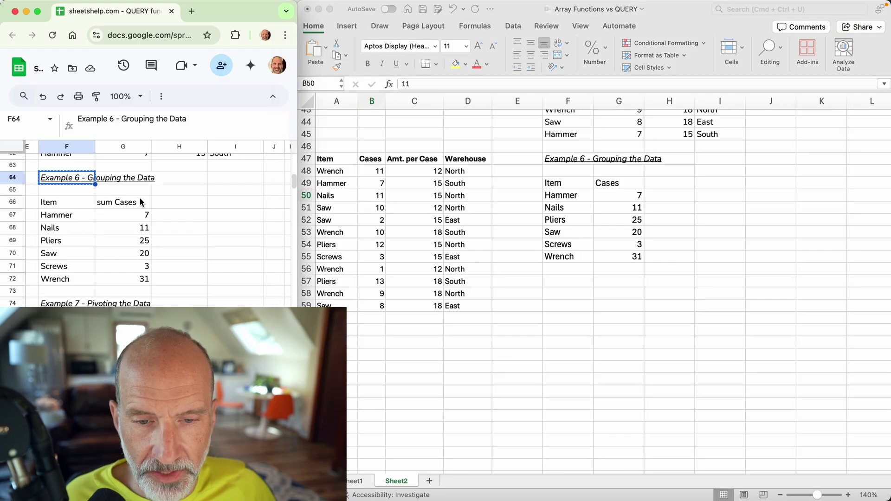
pyautogui.moveTo(138, 215); pyautogui.dragTo(131, 256)
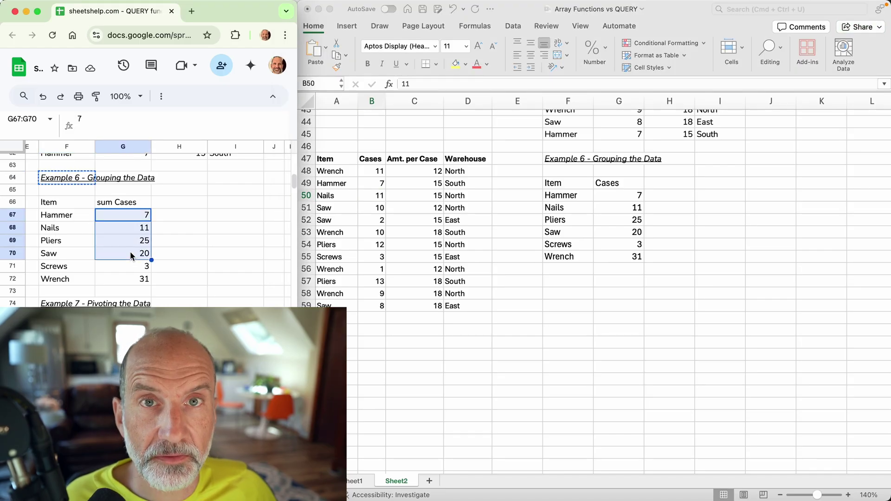
pyautogui.click(75, 205)
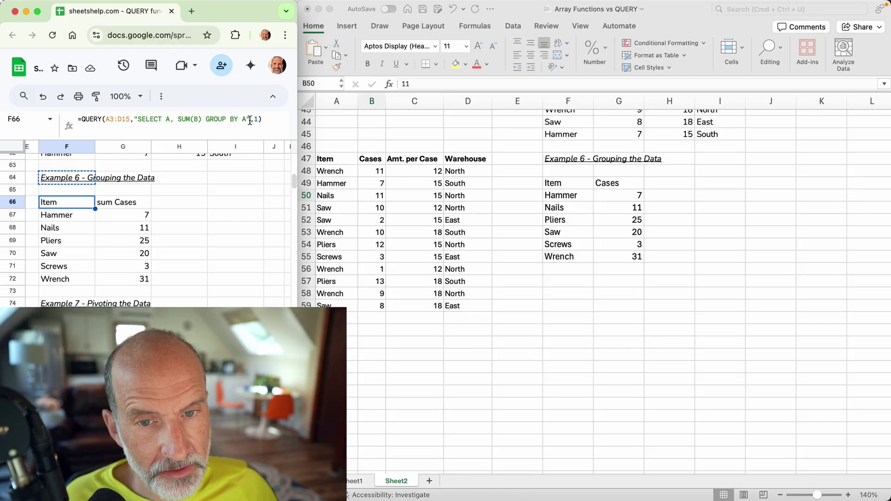
pyautogui.click(557, 179)
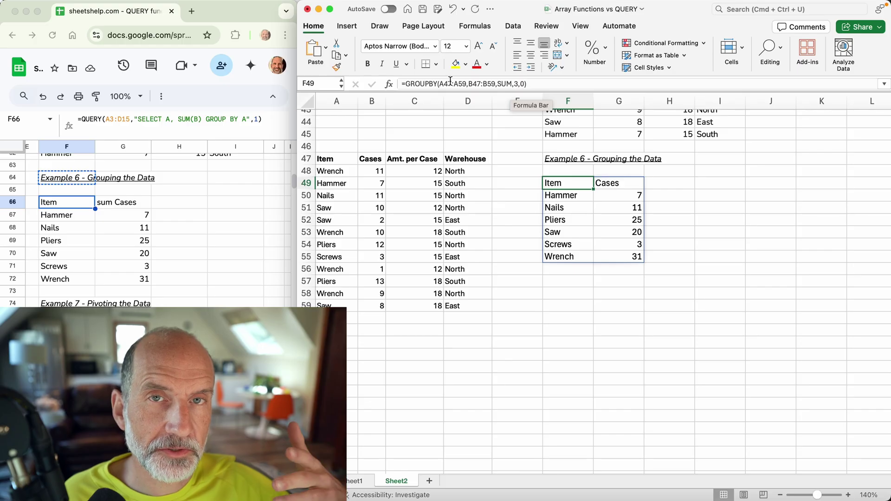
pyautogui.click(543, 169)
# Copy the title 'Example 7 - Pivoting the Data' from Google Sheets into Excel's F57
pyautogui.click(548, 159)
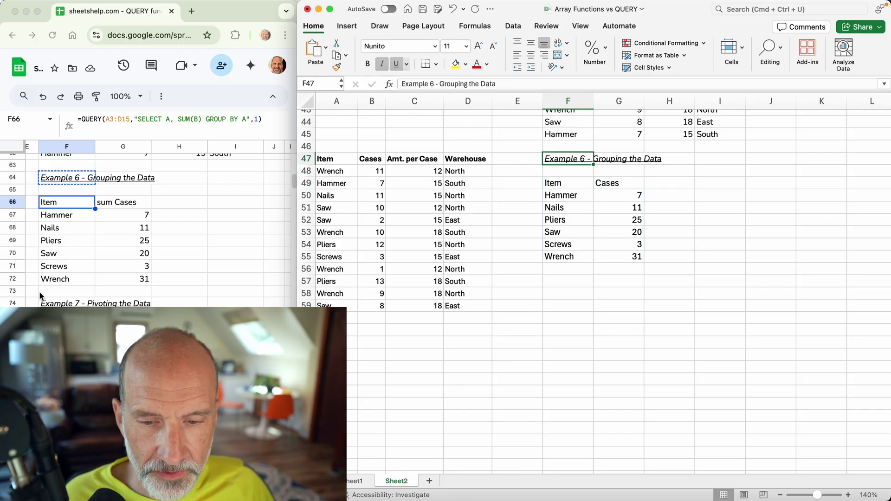
pyautogui.click(70, 306)
pyautogui.press('super+c')
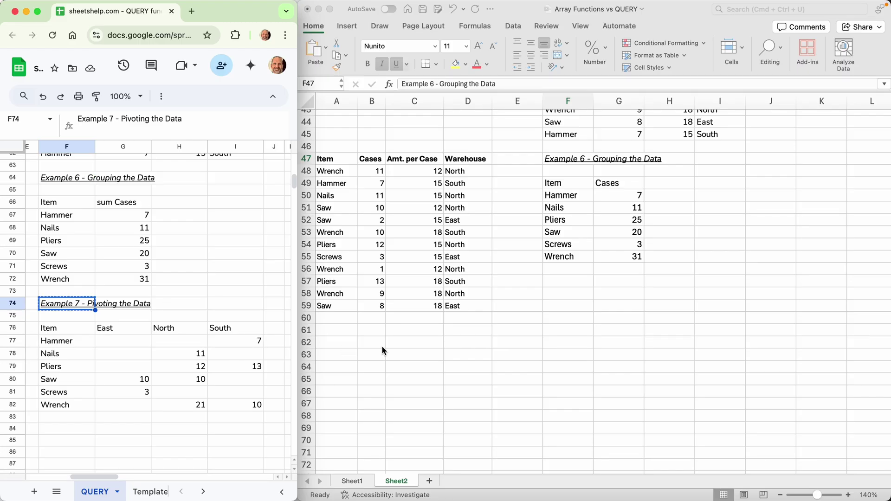
pyautogui.click(558, 286)
pyautogui.press('super+v')
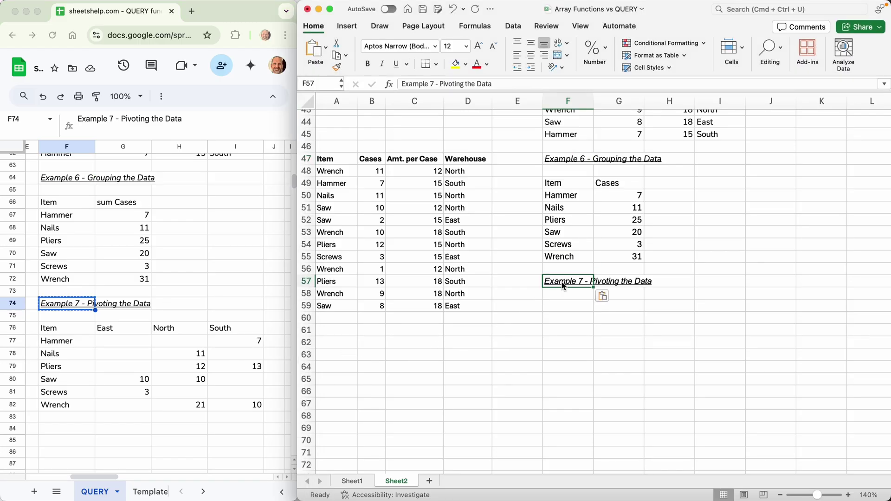
# View the Example 7 PIVOT query in F76 alongside Example 6's GROUP BY query
pyautogui.click(93, 307)
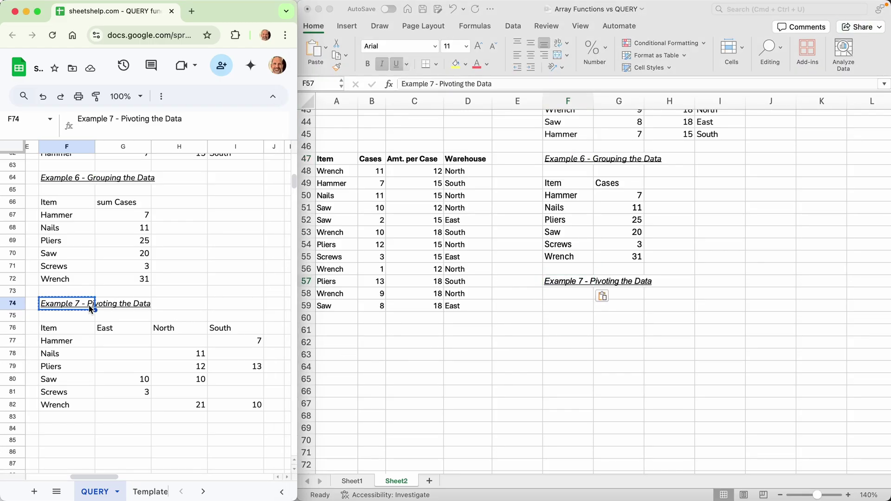
pyautogui.click(82, 333)
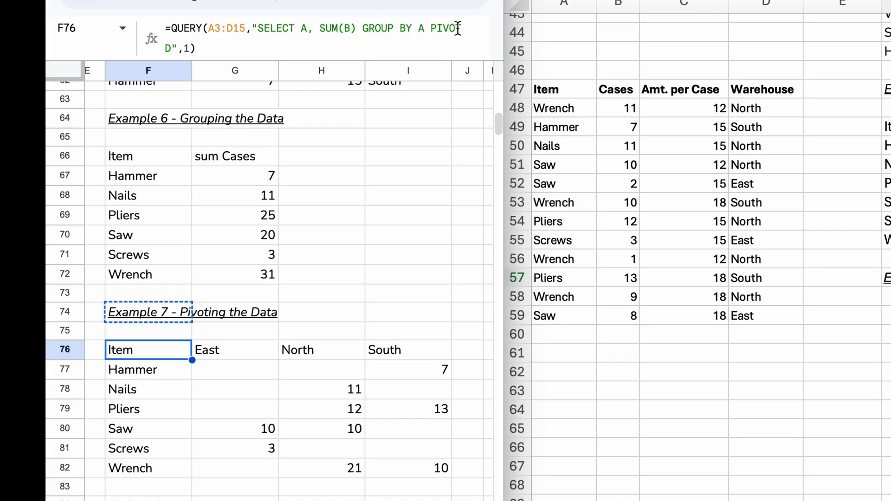
pyautogui.press('Escape')
pyautogui.click(169, 160)
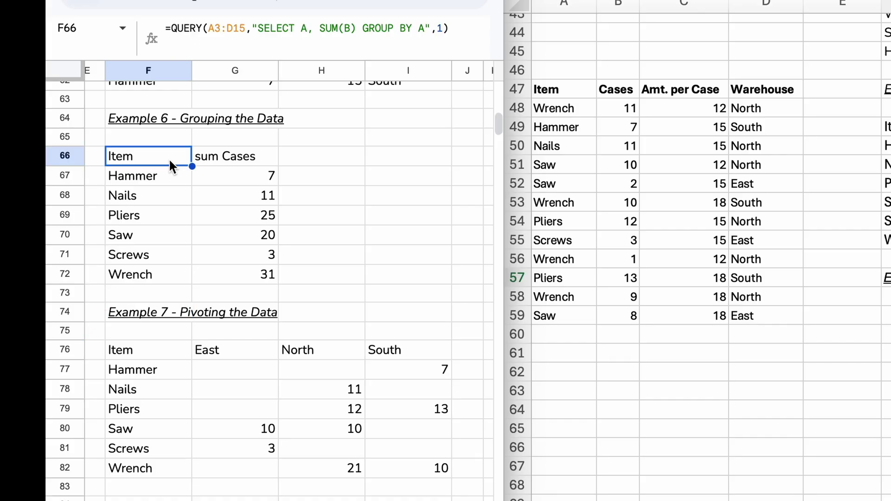
pyautogui.click(160, 350)
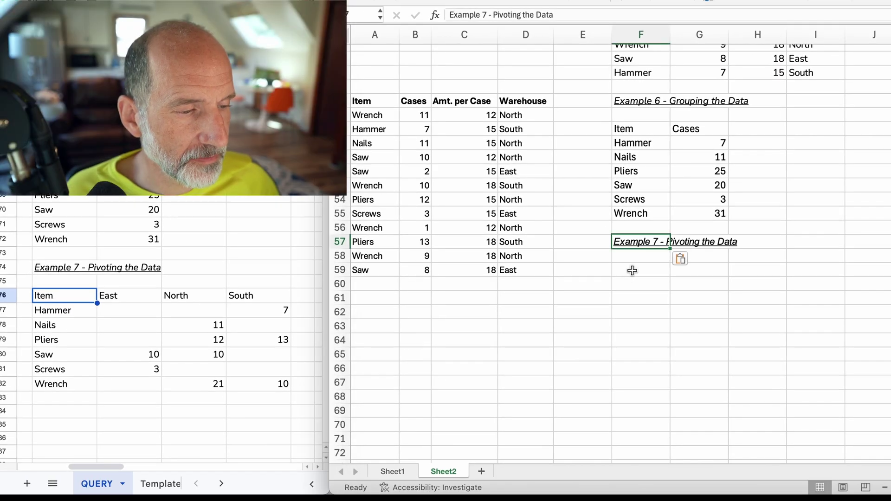
# Copy the existing PIVOTBY formula text from Sheet1's F76
pyautogui.click(633, 270)
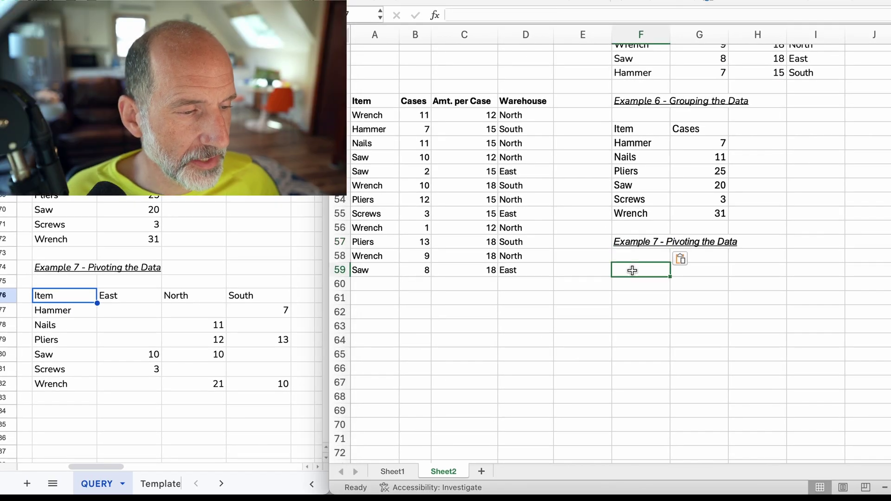
pyautogui.click(657, 137)
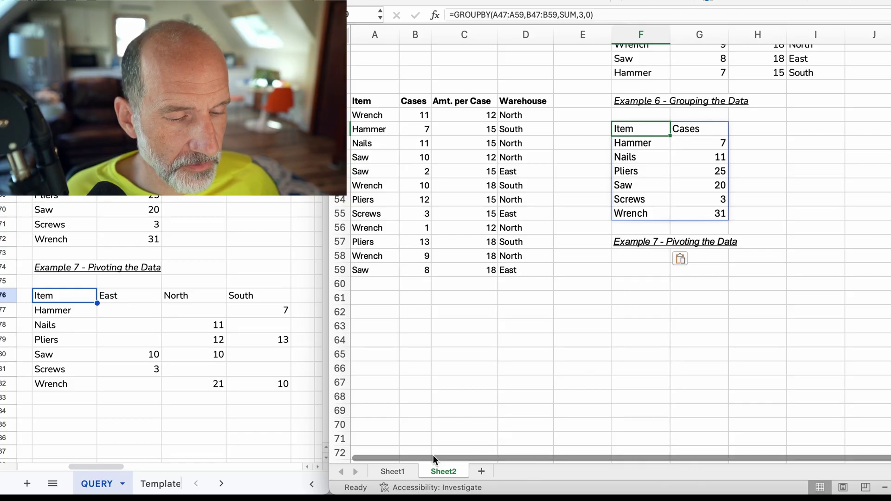
pyautogui.hotkey('ctrl', 'pageup')
pyautogui.click(576, 426)
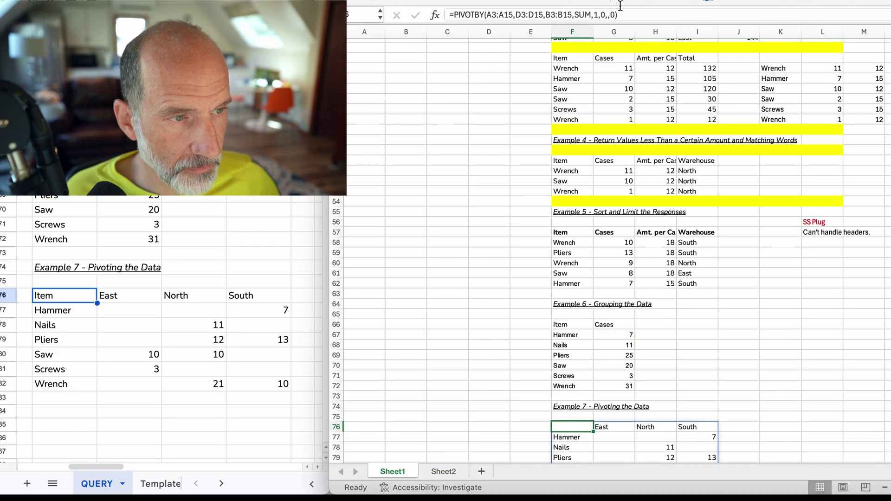
pyautogui.moveTo(621, 13); pyautogui.dragTo(410, 13)
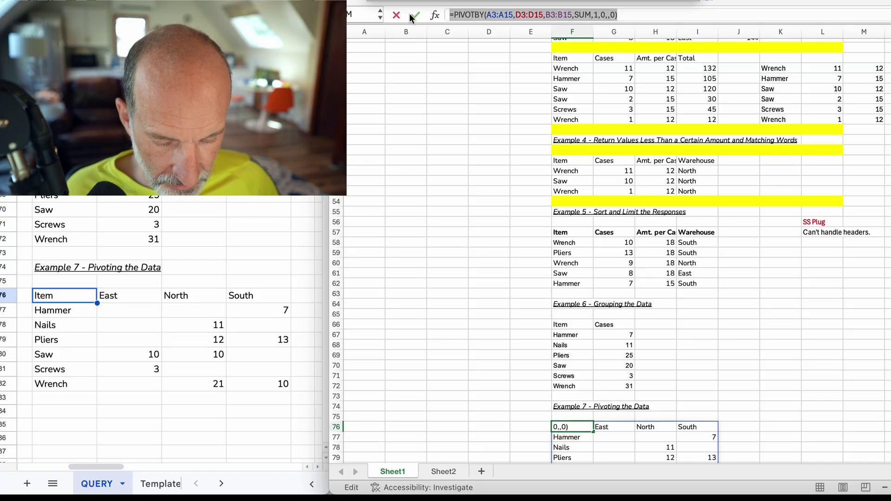
pyautogui.click(409, 13)
# Paste the PIVOTBY into Sheet2 F59, verify ranges A47:A59, D47:D59, B47:B59 with SUM, and commit
pyautogui.click(444, 471)
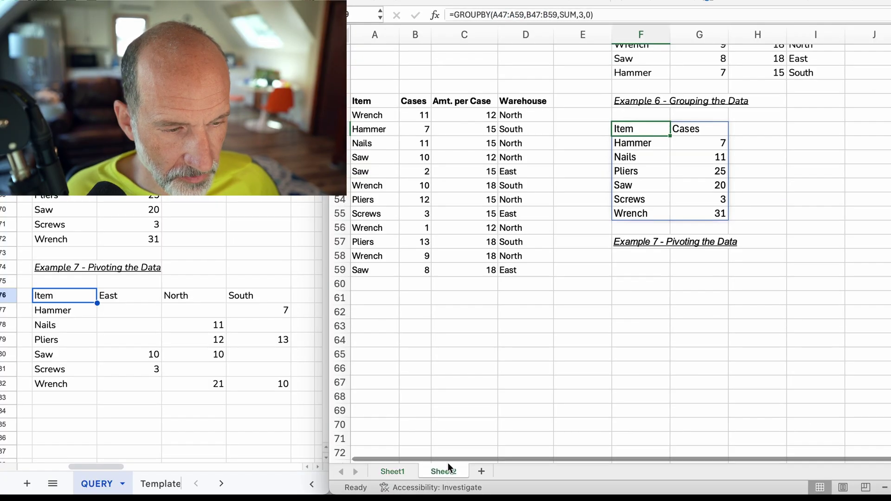
pyautogui.click(634, 271)
pyautogui.hotkey('ctrl', 'v')
pyautogui.doubleClick(637, 270)
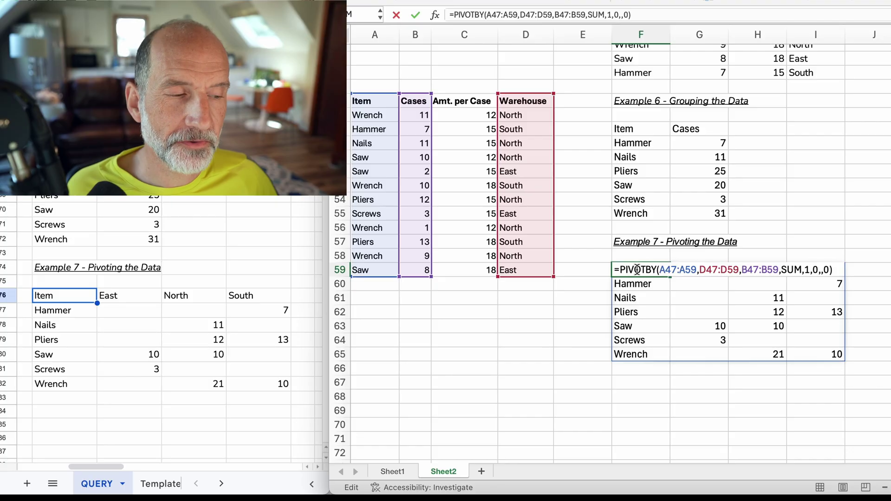
pyautogui.click(665, 271)
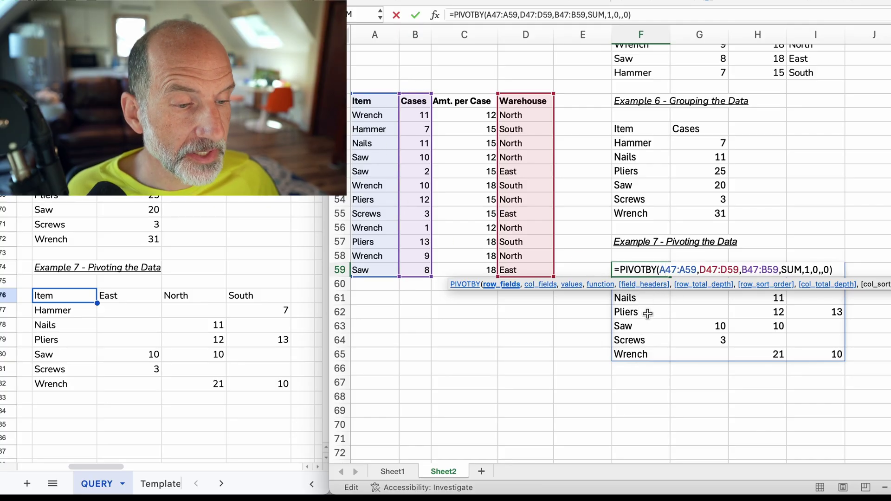
pyautogui.click(705, 269)
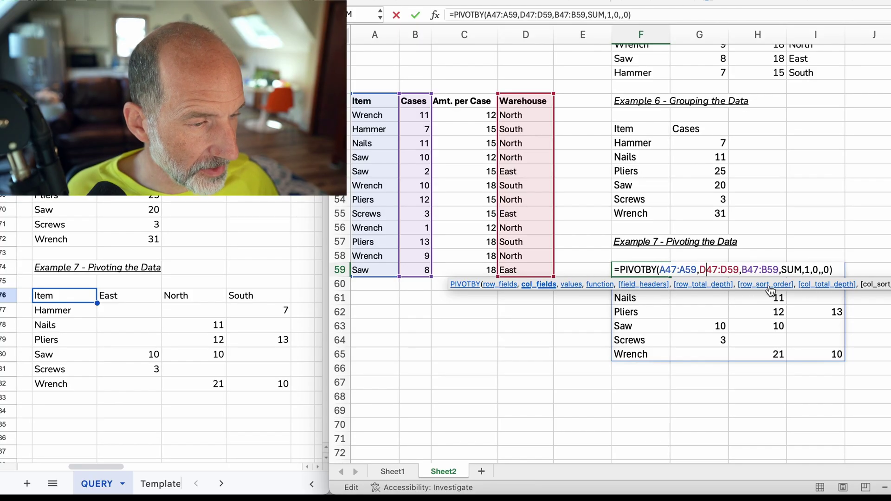
pyautogui.click(749, 270)
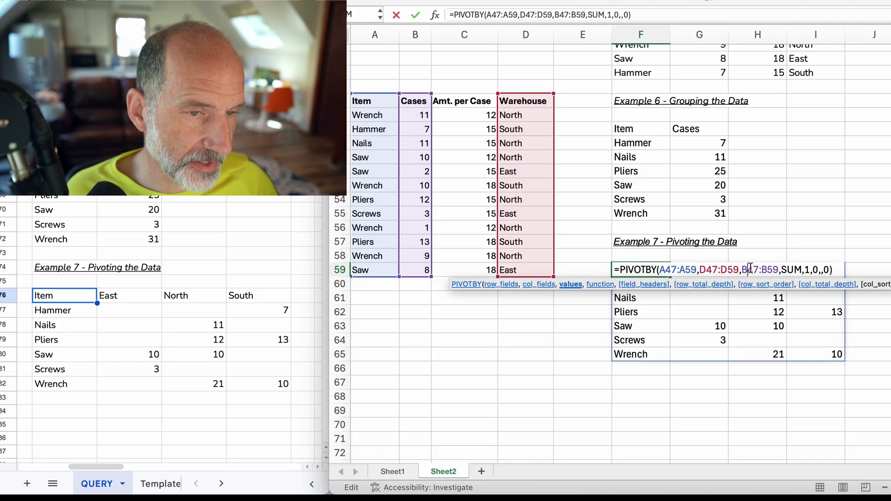
pyautogui.click(790, 270)
pyautogui.press('Return')
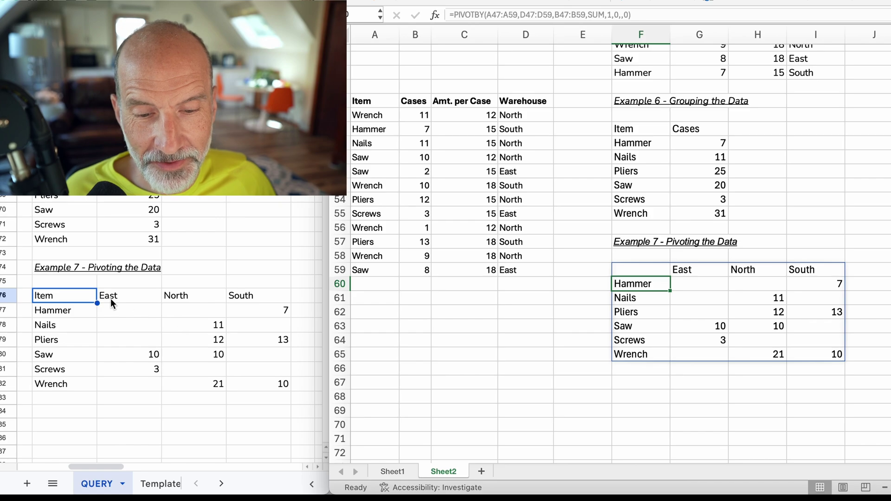
pyautogui.doubleClick(661, 265)
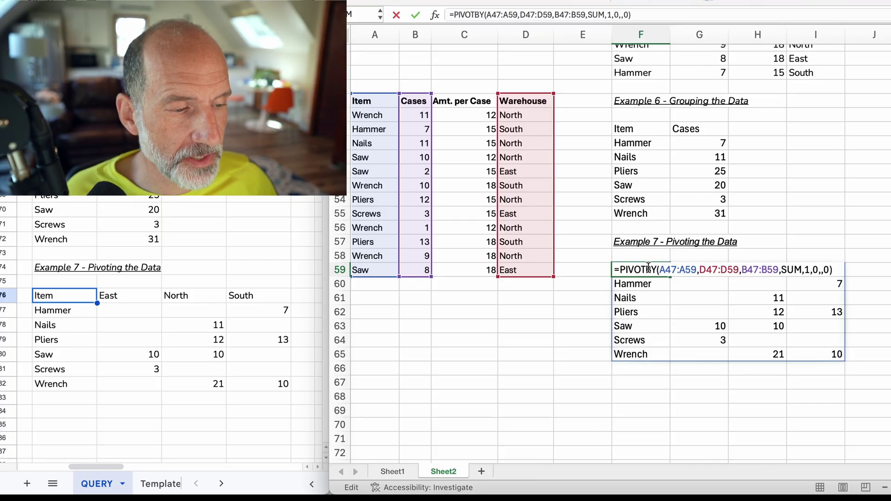
pyautogui.click(649, 268)
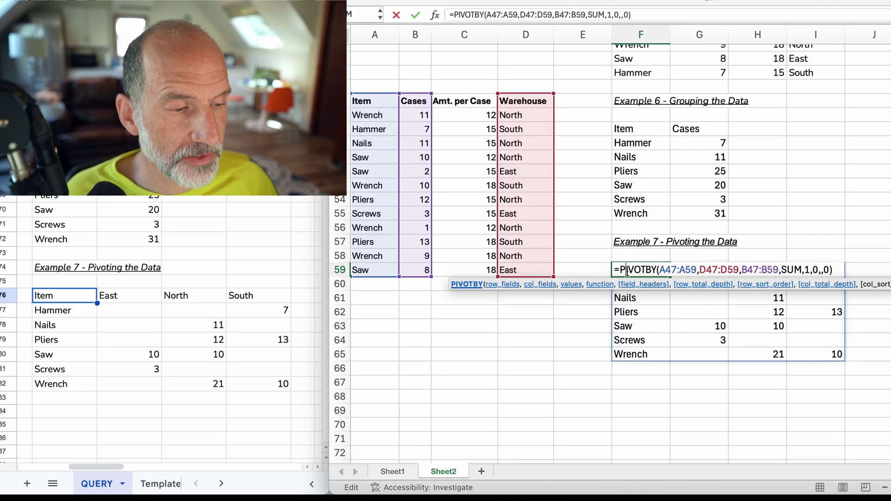
pyautogui.click(620, 270)
pyautogui.press('Right')
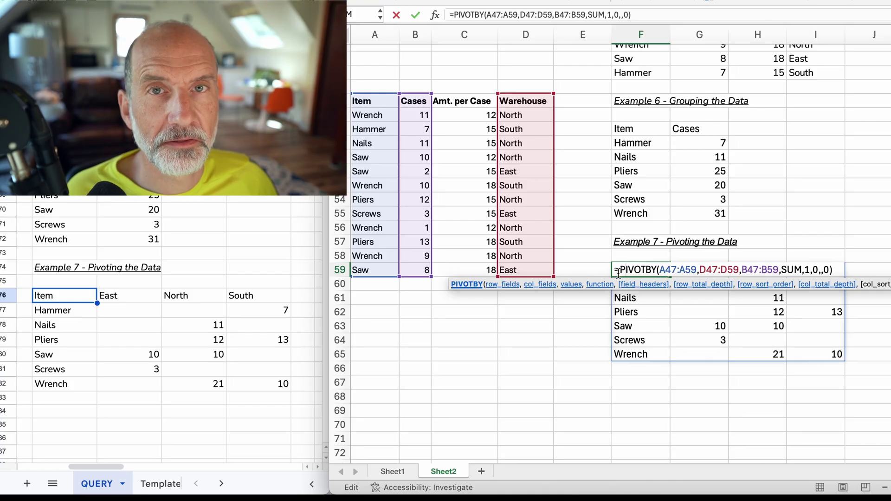